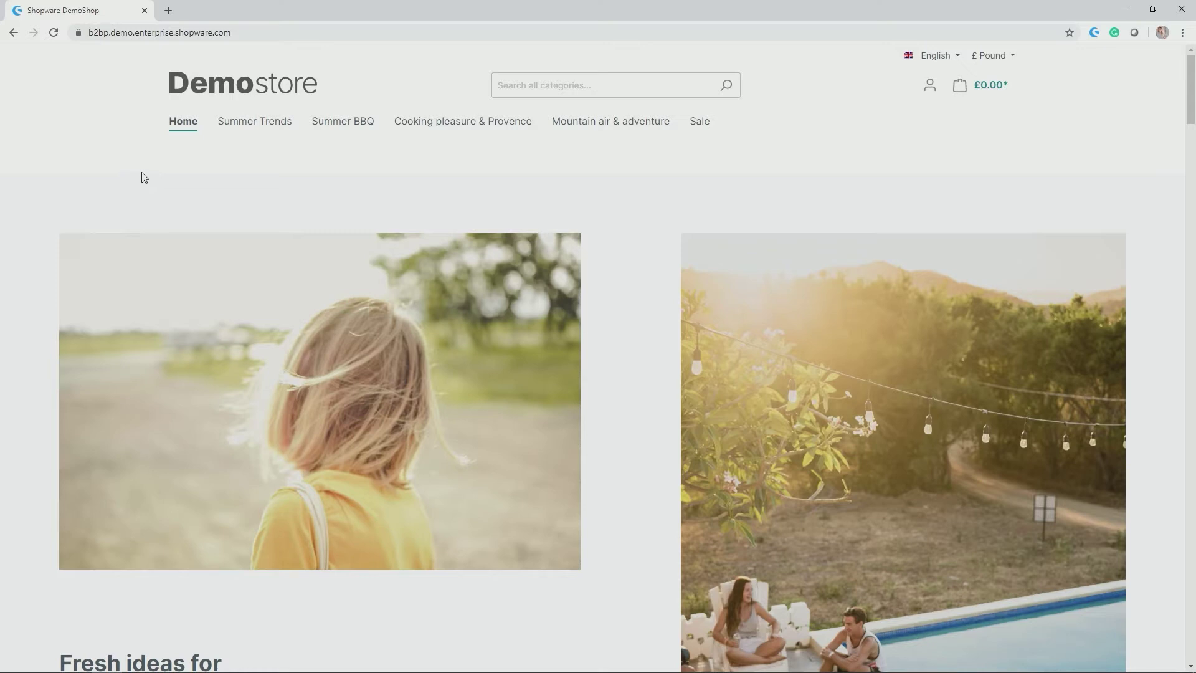
Show the mega-menu of each main navigation category on the Demostore home page
mouse_move(284, 108)
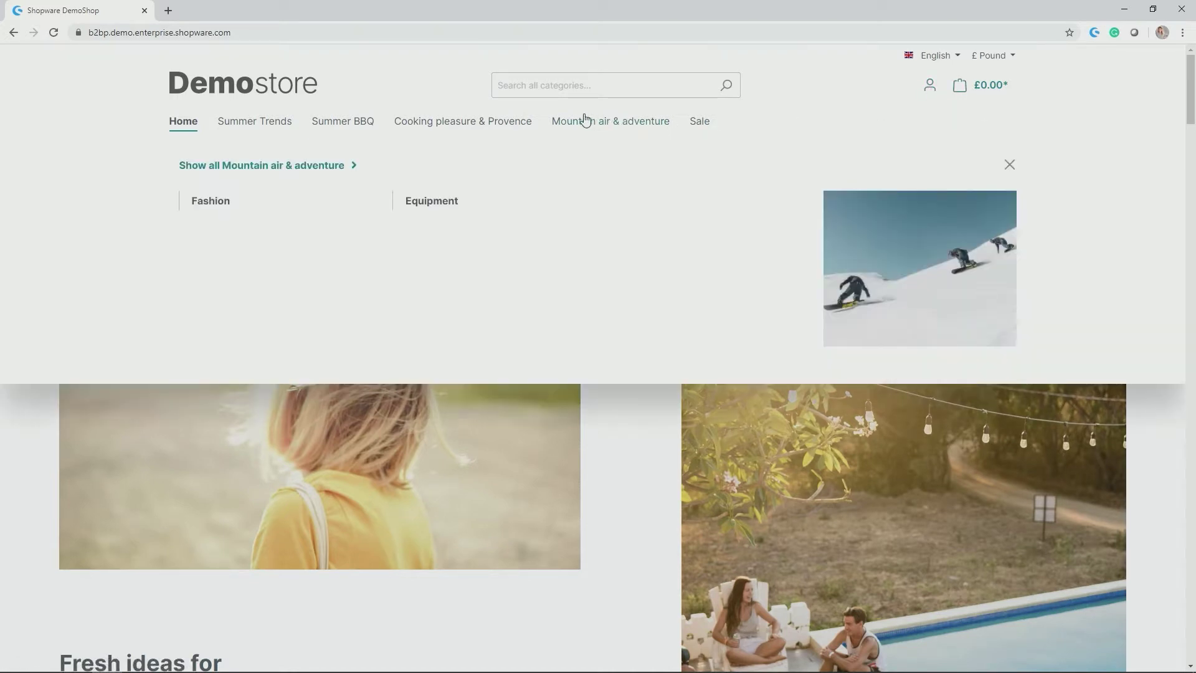
mouse_move(219, 124)
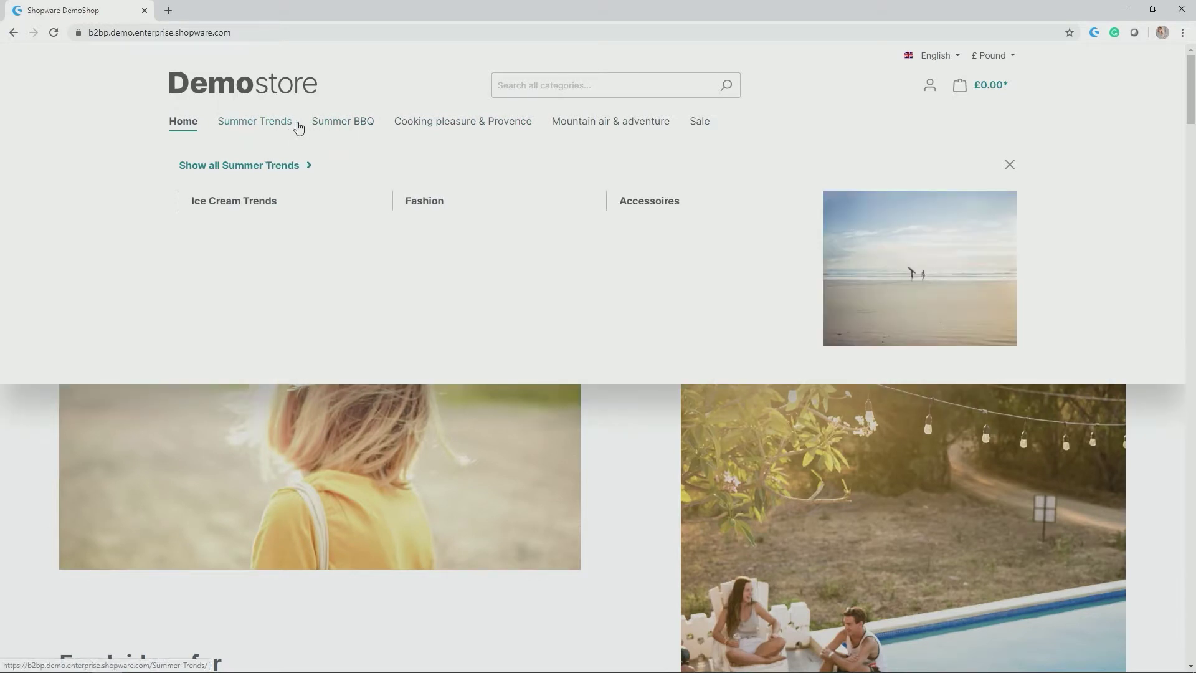
mouse_move(459, 128)
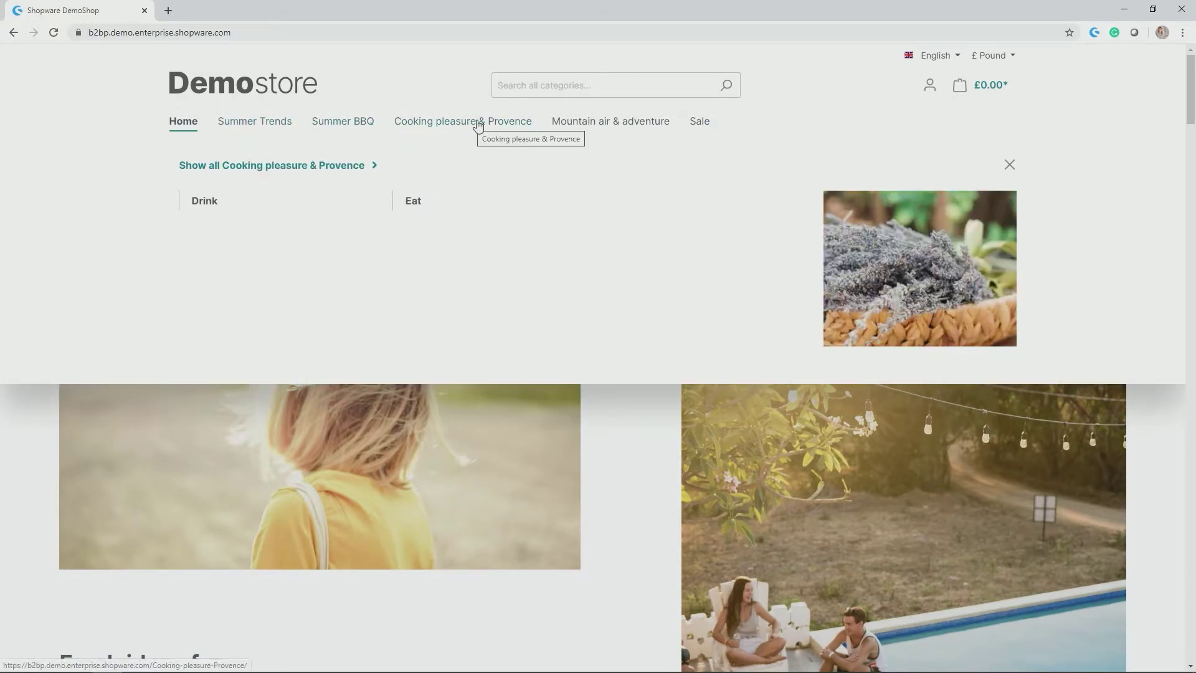
mouse_move(578, 127)
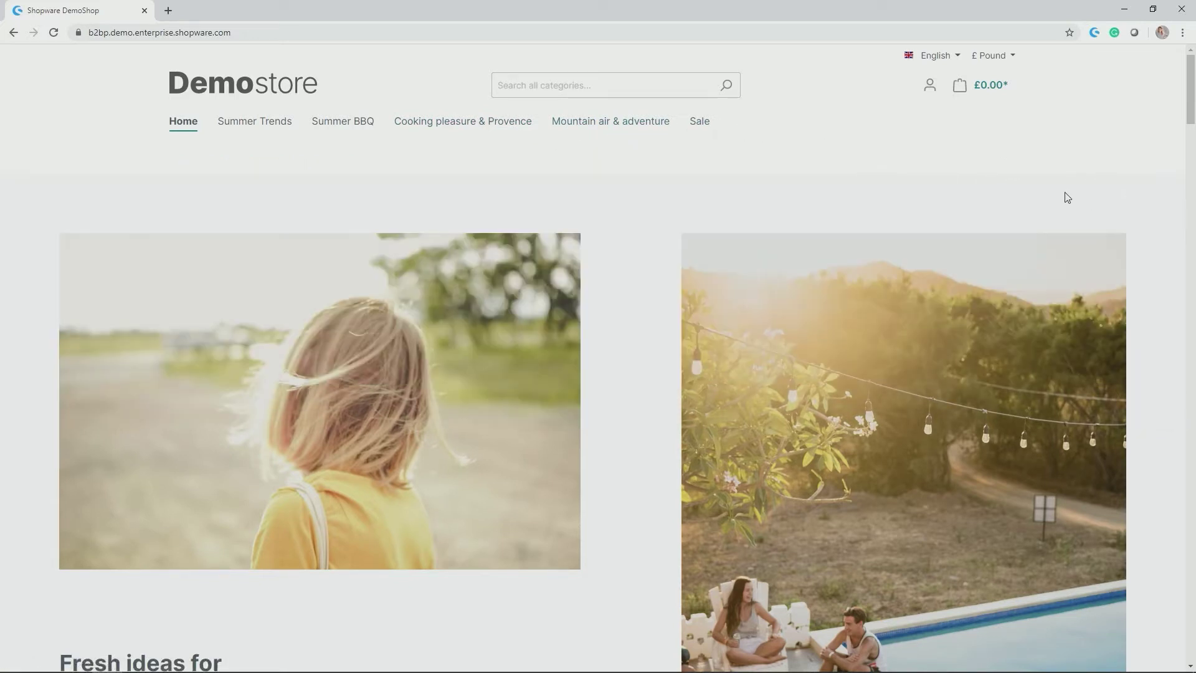
Scroll the home page down to the footer, then jump back to the top
scroll(1062, 194, down, 1)
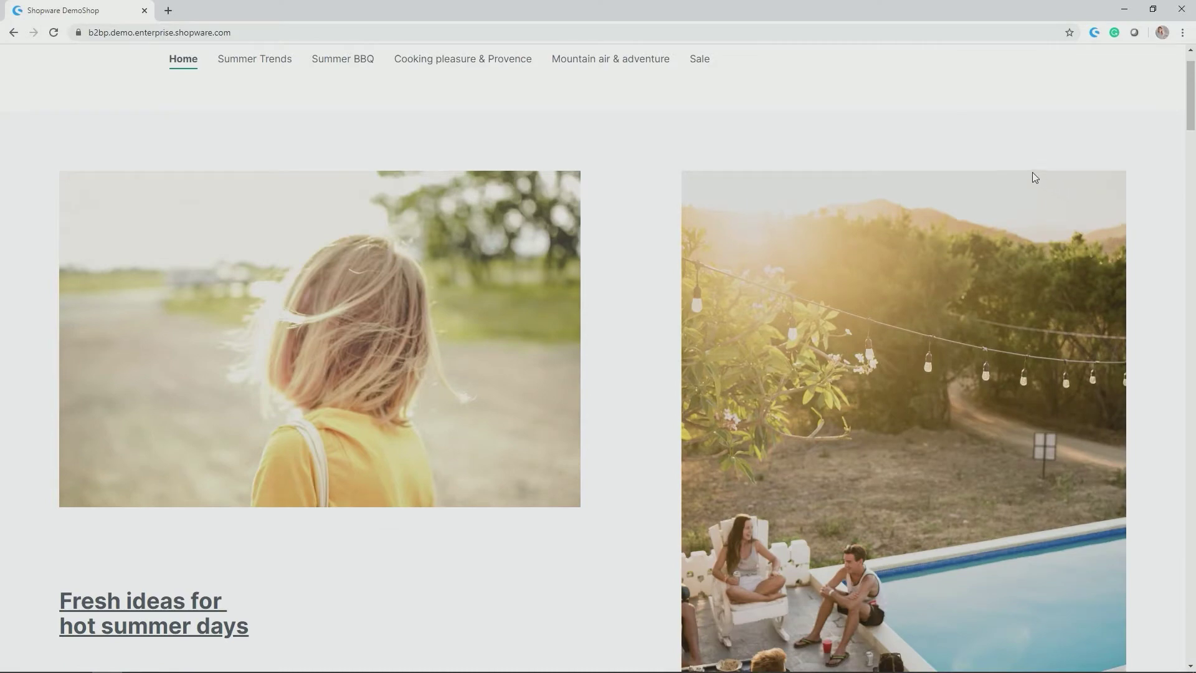
scroll(1033, 174, down, 8)
scroll(1004, 197, down, 15)
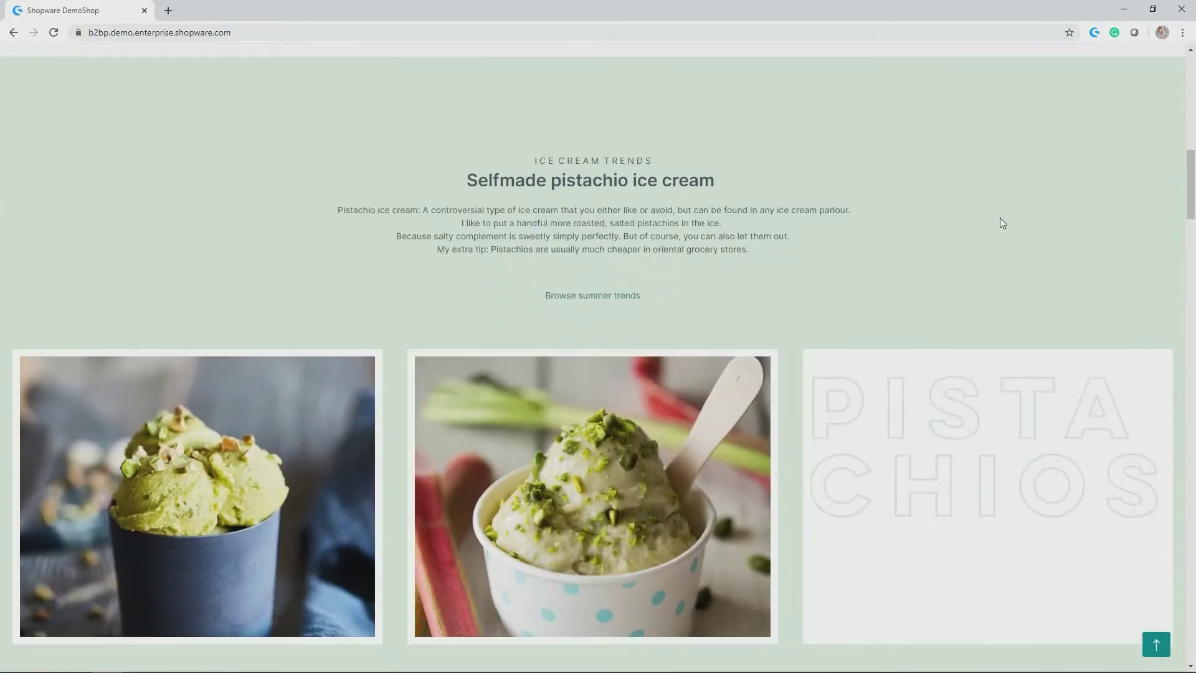
scroll(1026, 274, down, 14)
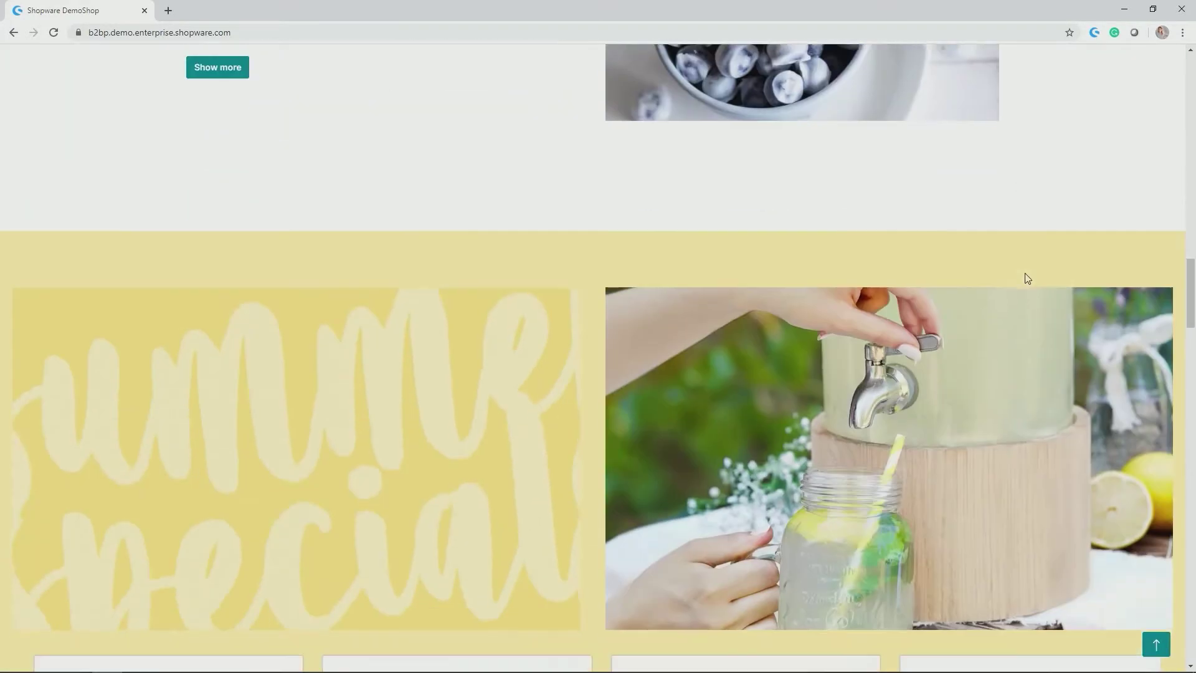
scroll(1032, 293, down, 19)
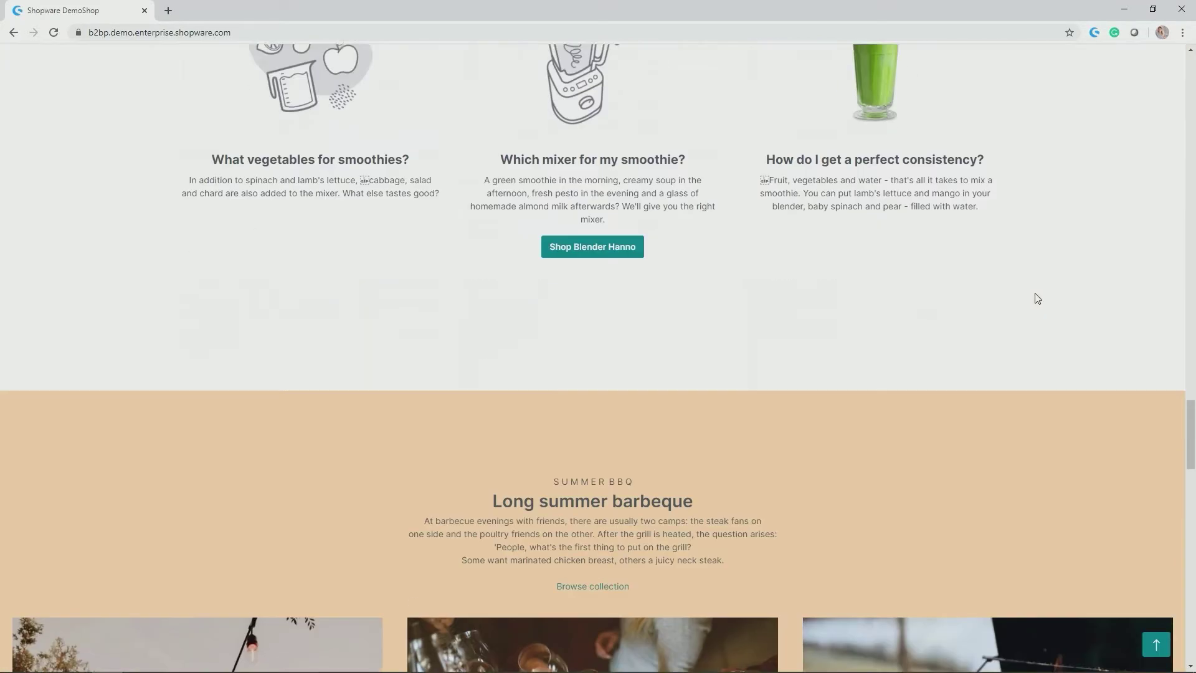
scroll(1037, 297, down, 14)
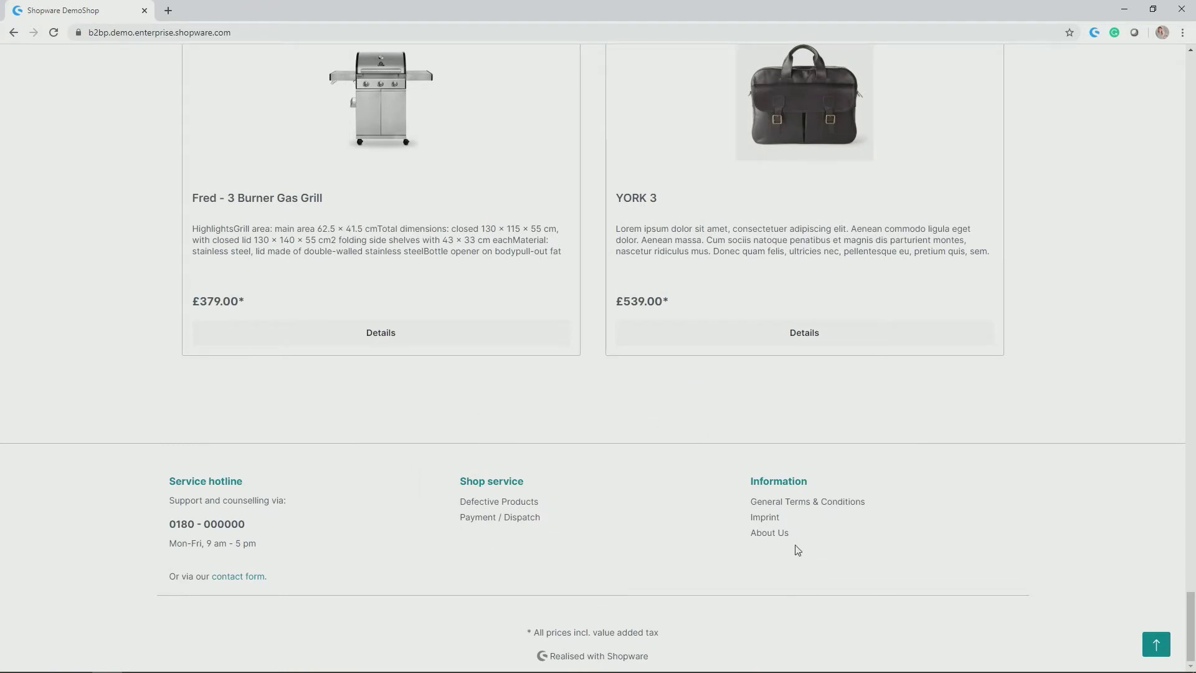
click(1157, 644)
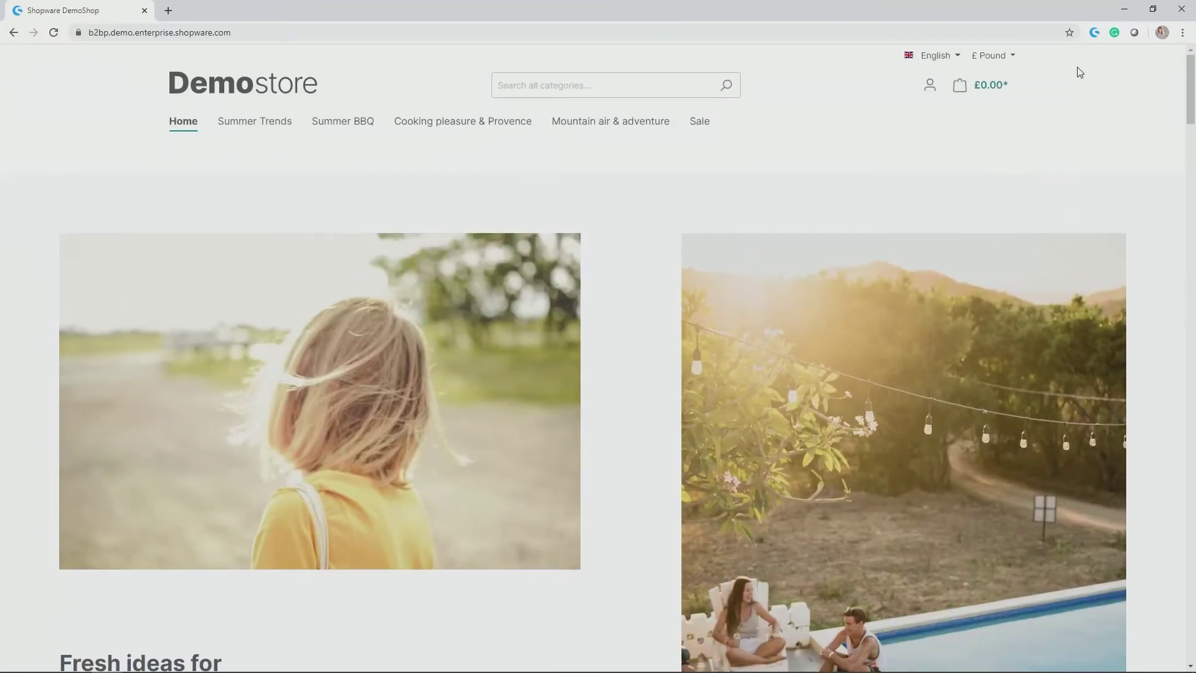
In a narrower browser window, check the category navigation menu and the empty cart panel
click(1152, 8)
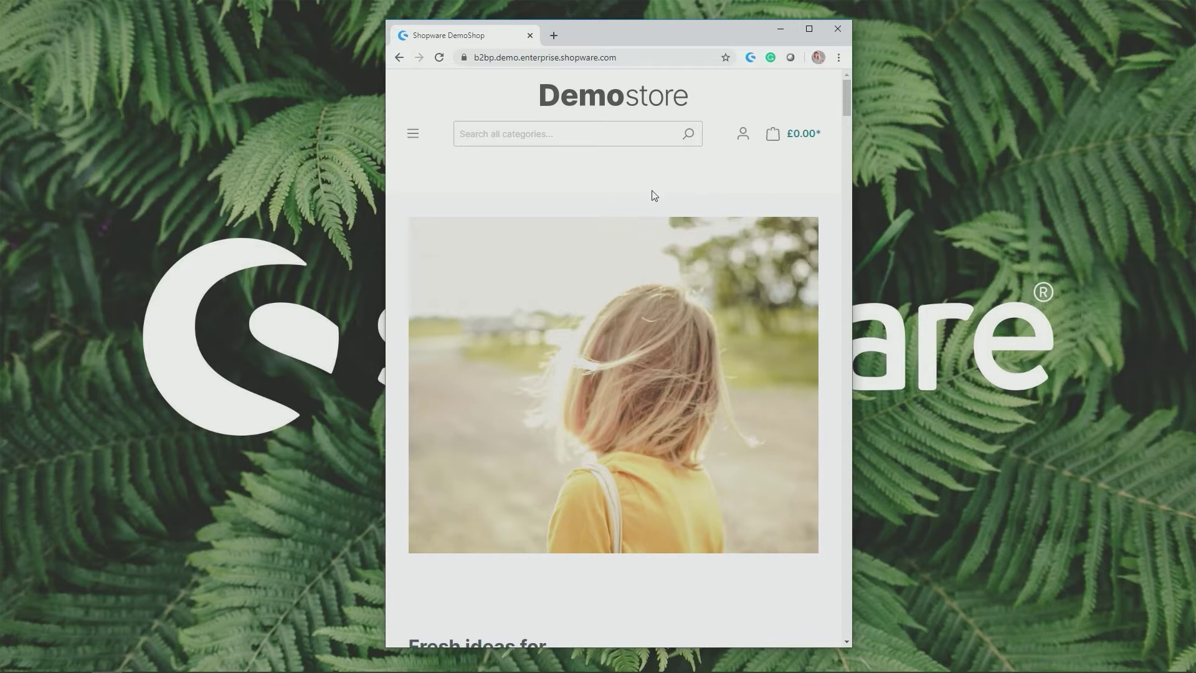
click(412, 133)
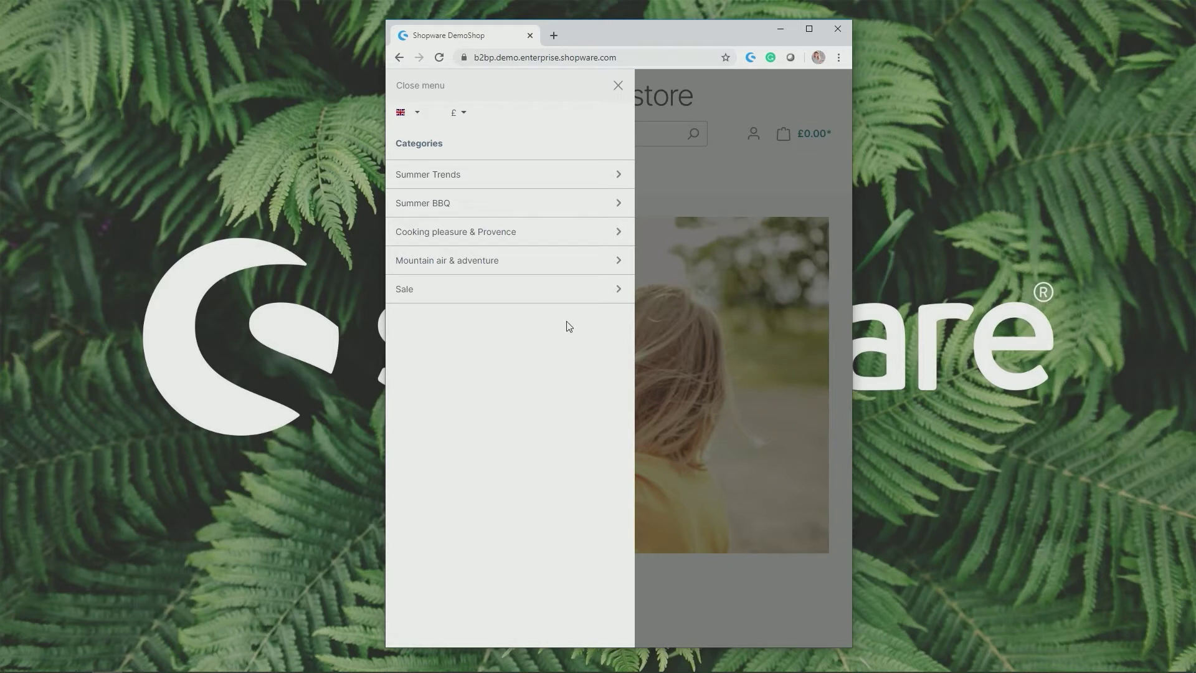
click(617, 86)
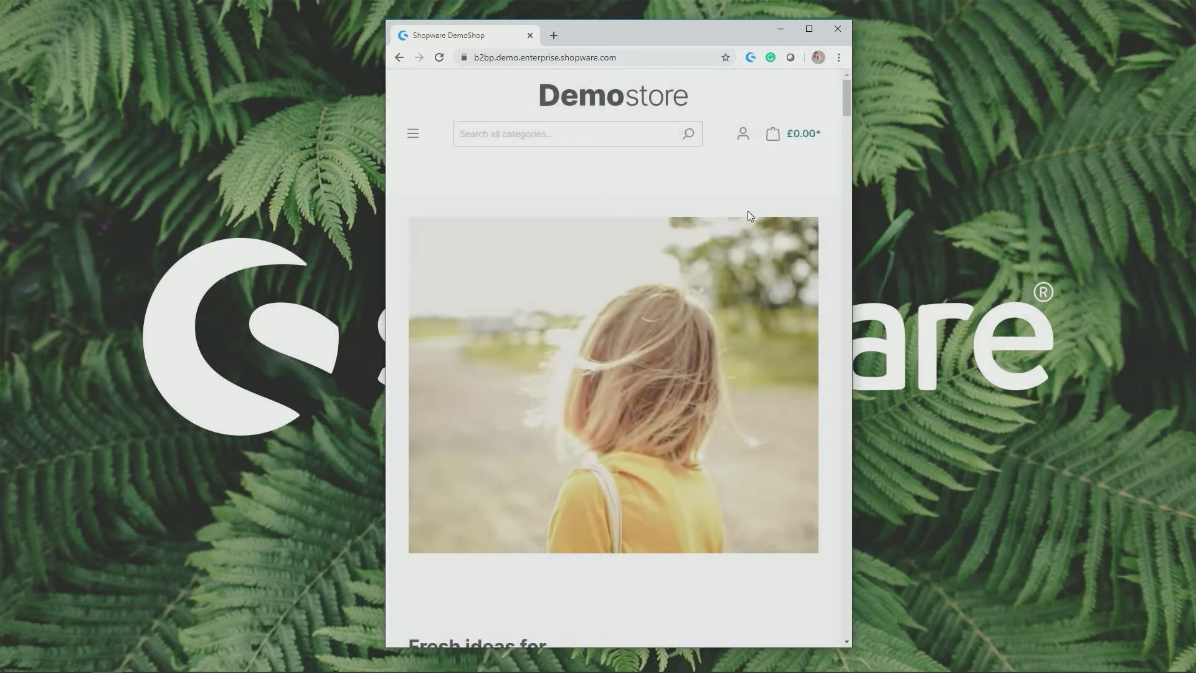
click(772, 133)
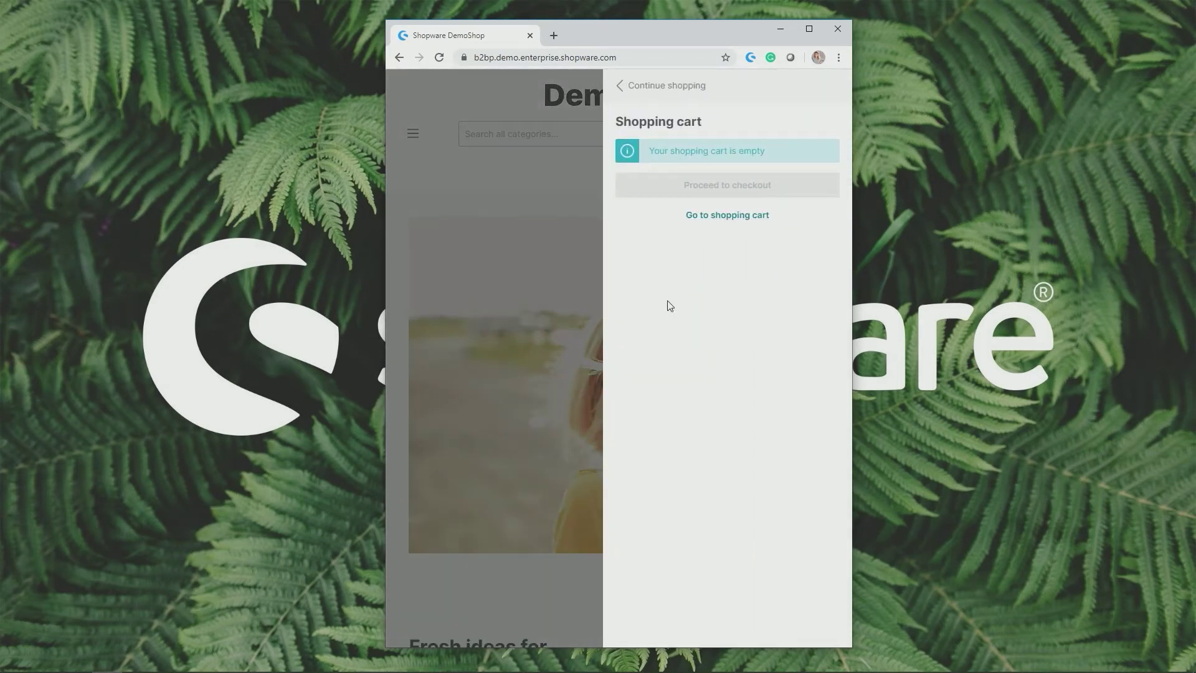
click(543, 184)
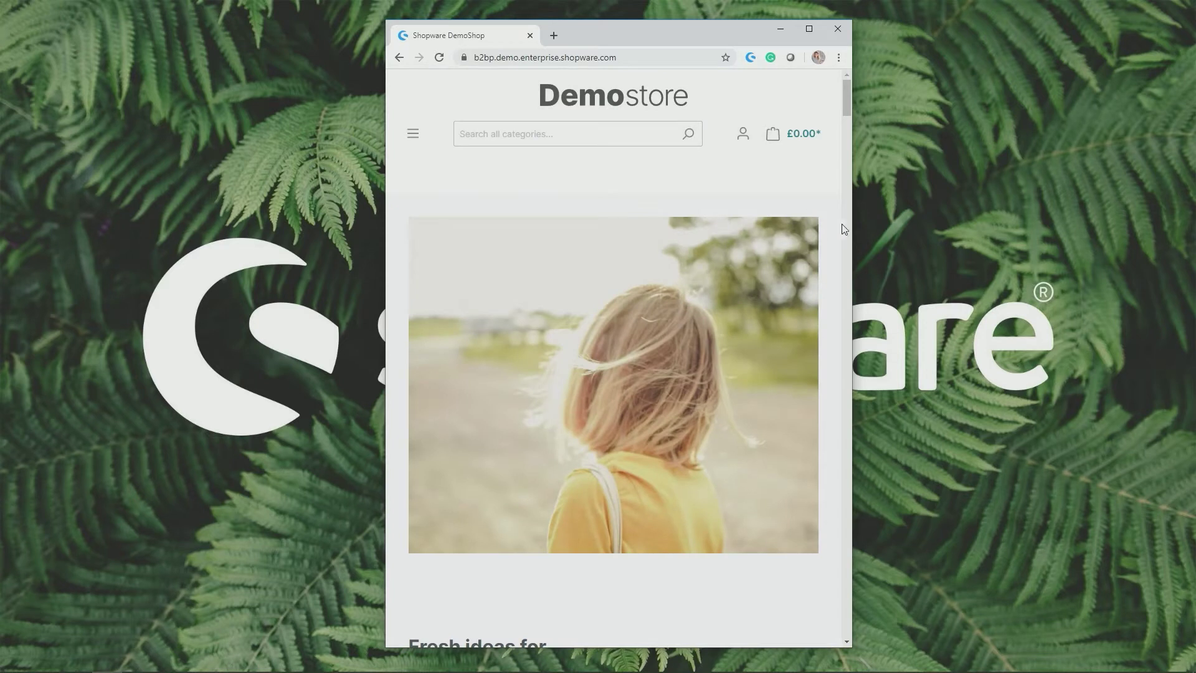
Try the search field in the mobile layout, then restore full width and select the shop URL
drag(850, 221, 693, 215)
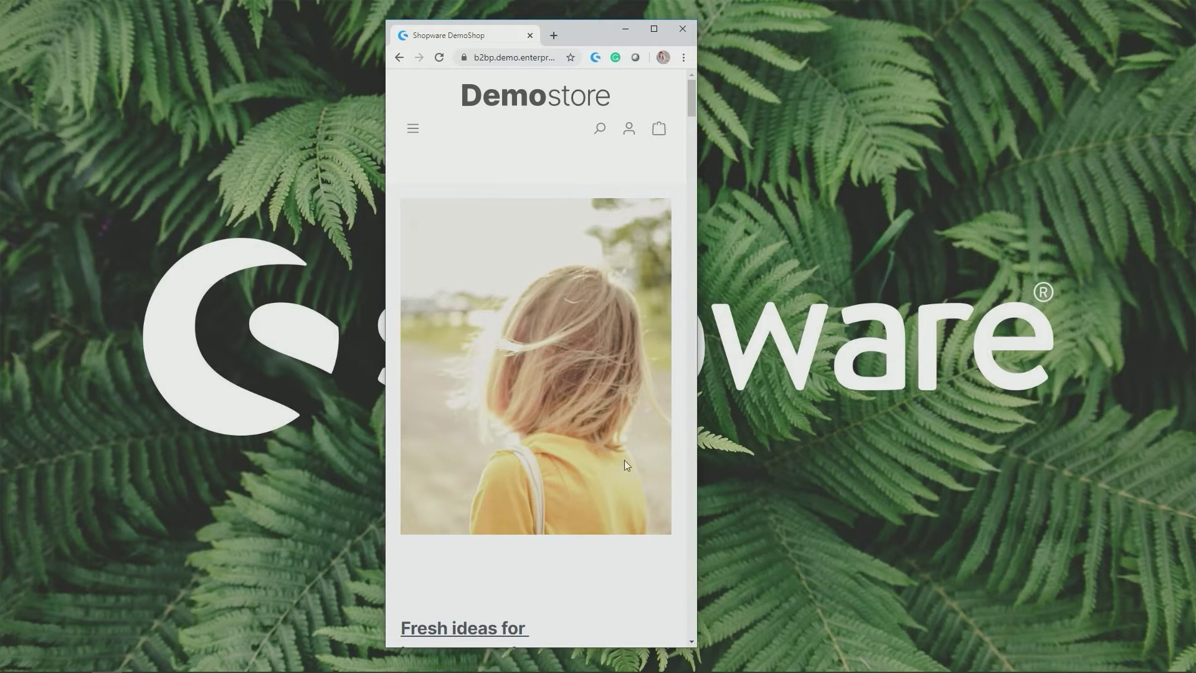
click(599, 127)
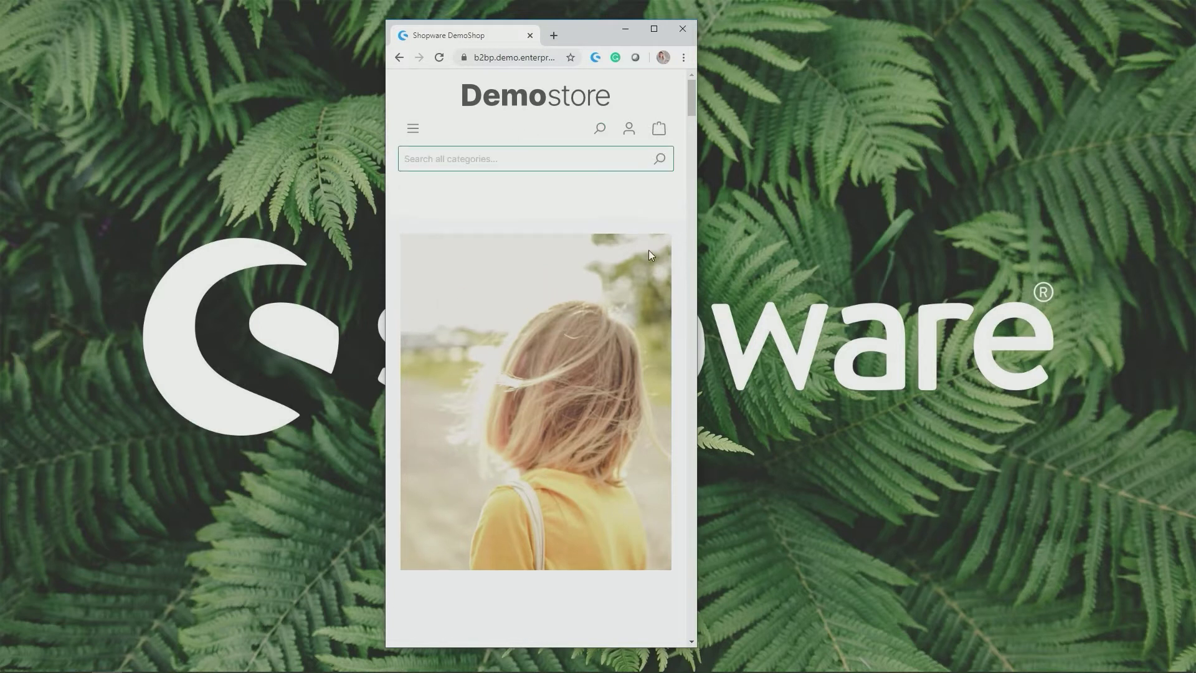
click(600, 129)
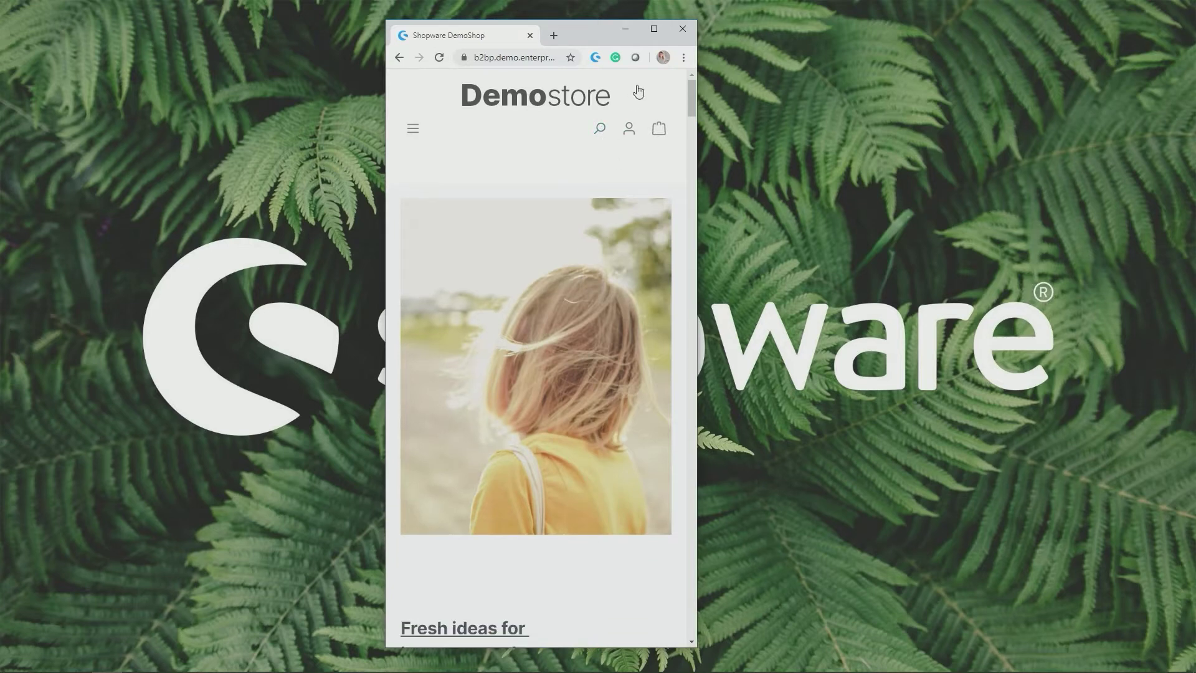
click(653, 29)
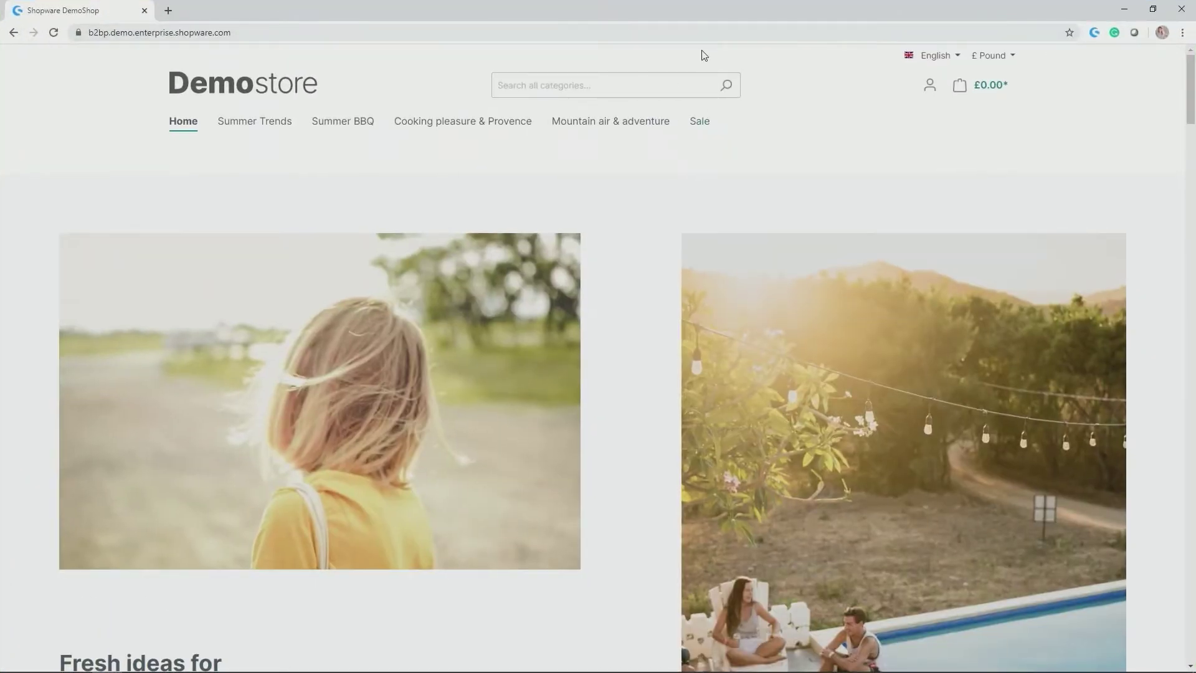
click(705, 33)
key(ctrl+c)
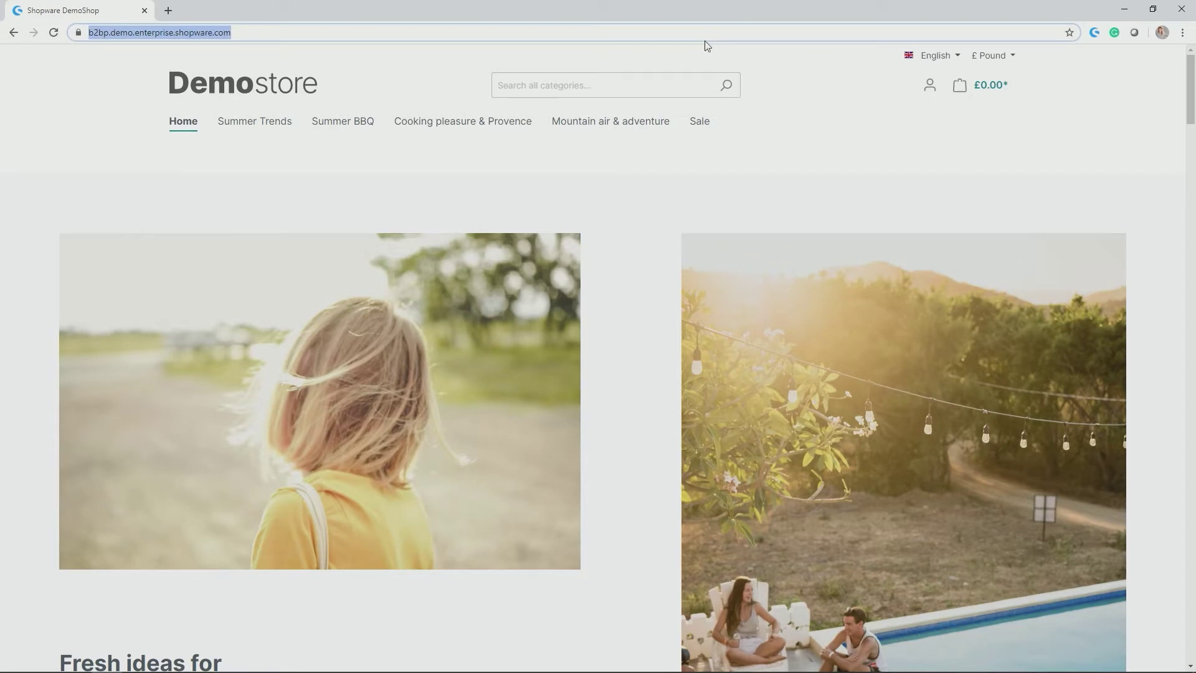
Open a new tab at the shop URL with 'admin' appended
click(167, 11)
key(ctrl+v)
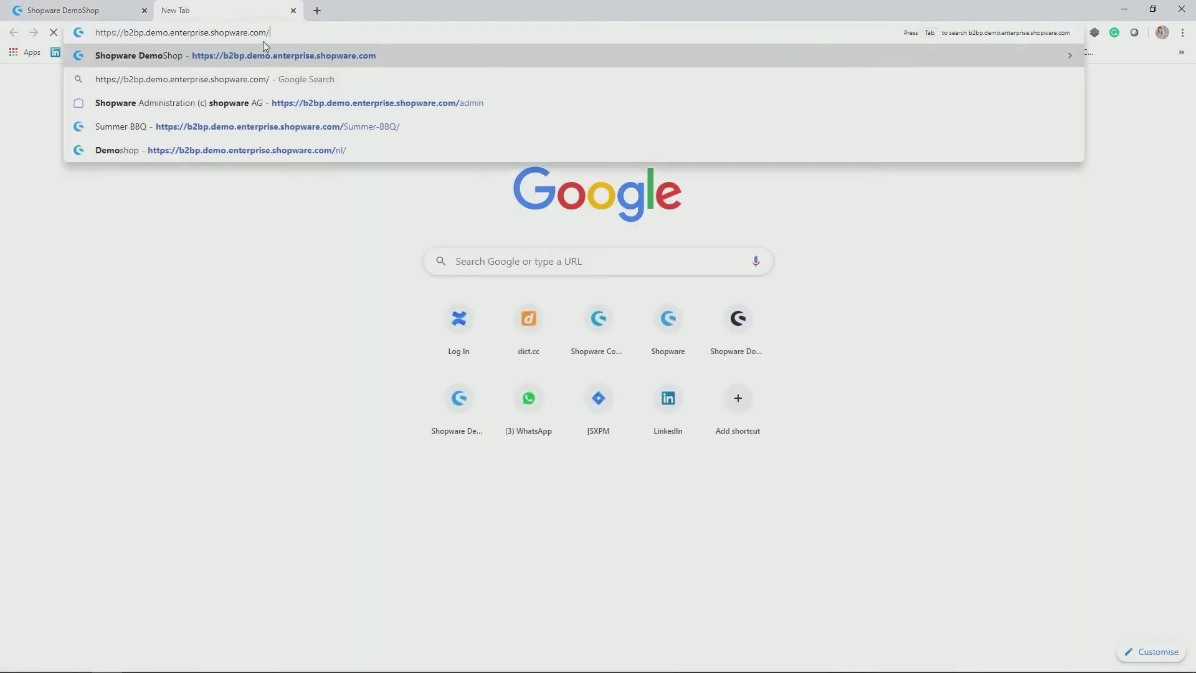
text(admin#/login)
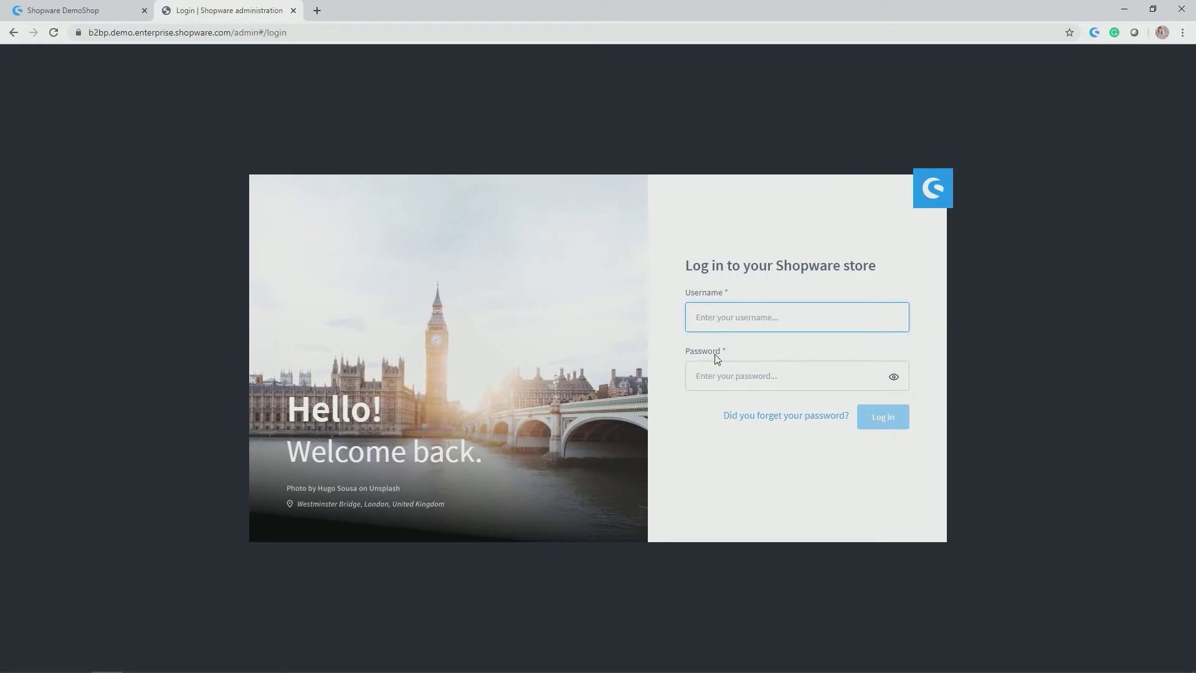
Log in to the administration with the admin username and password
click(745, 317)
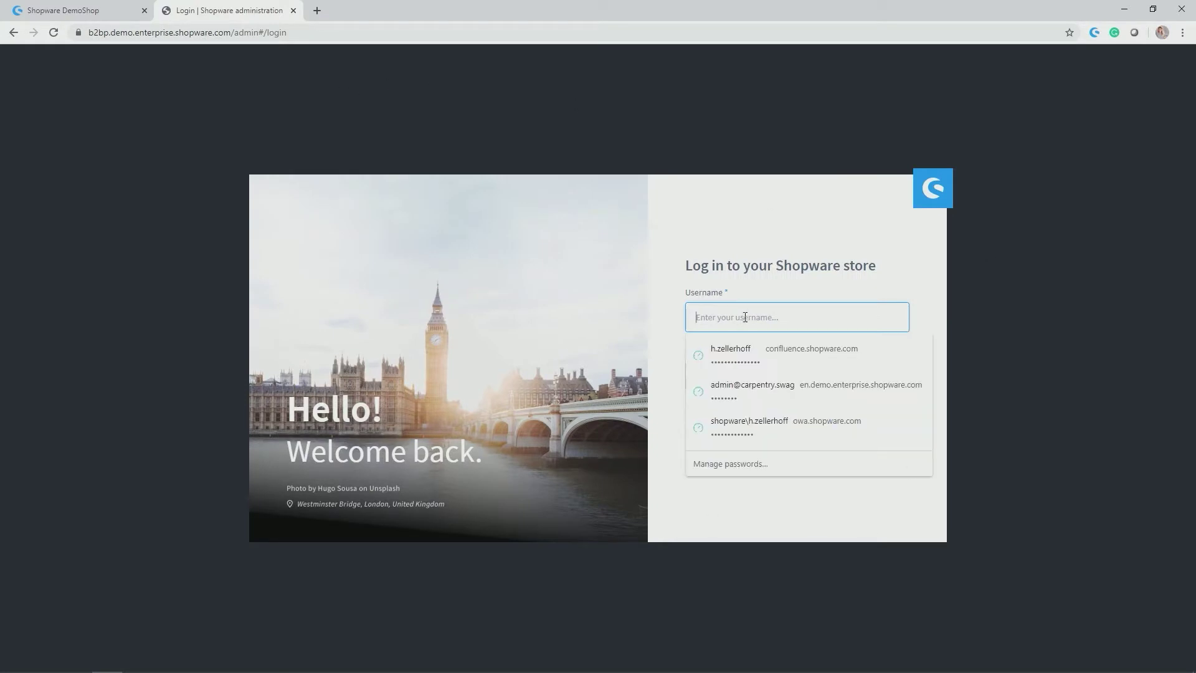
text(Heike)
key(Tab)
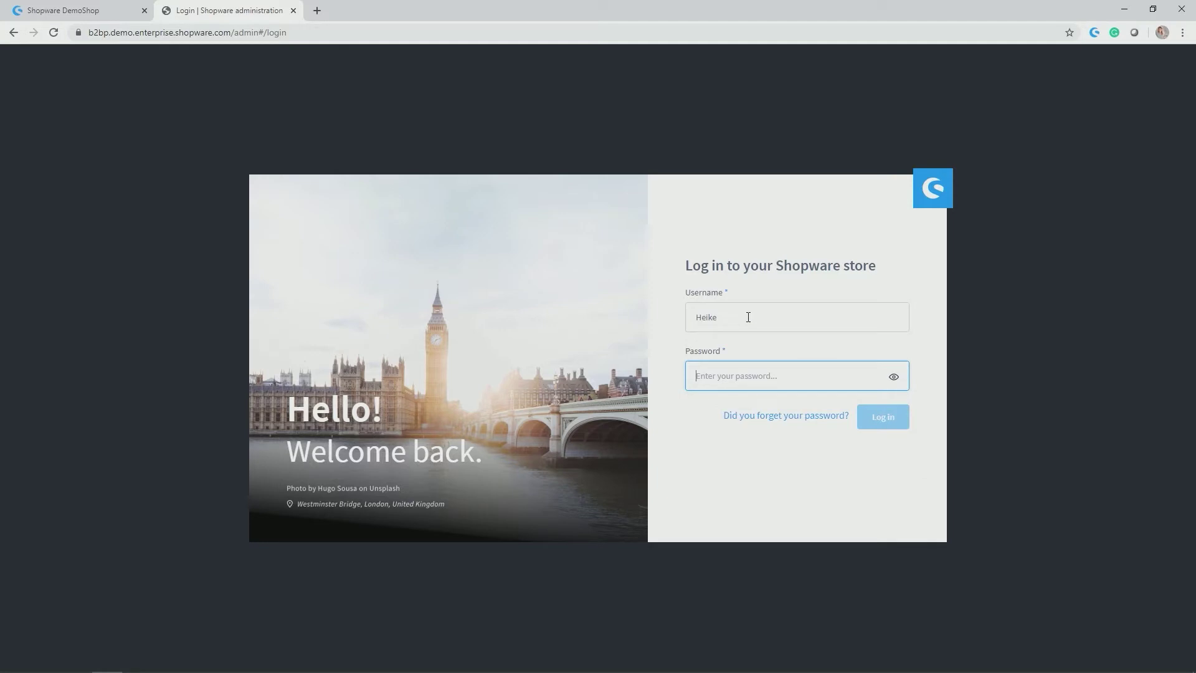
text(****)
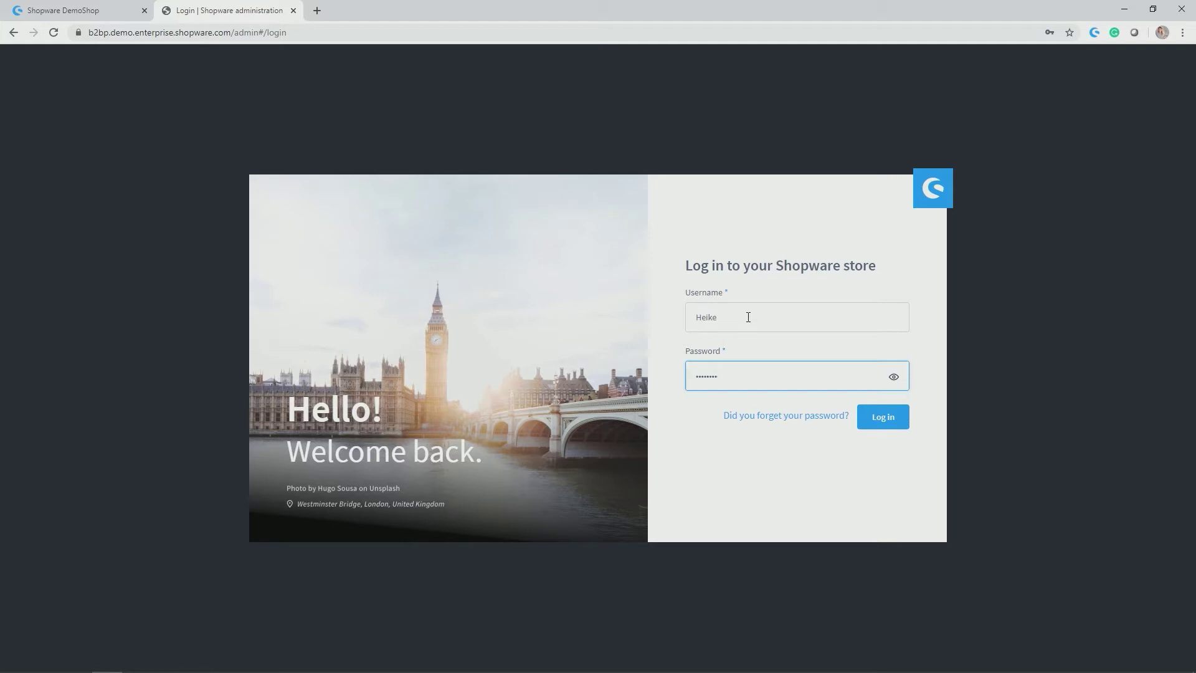
key(Return)
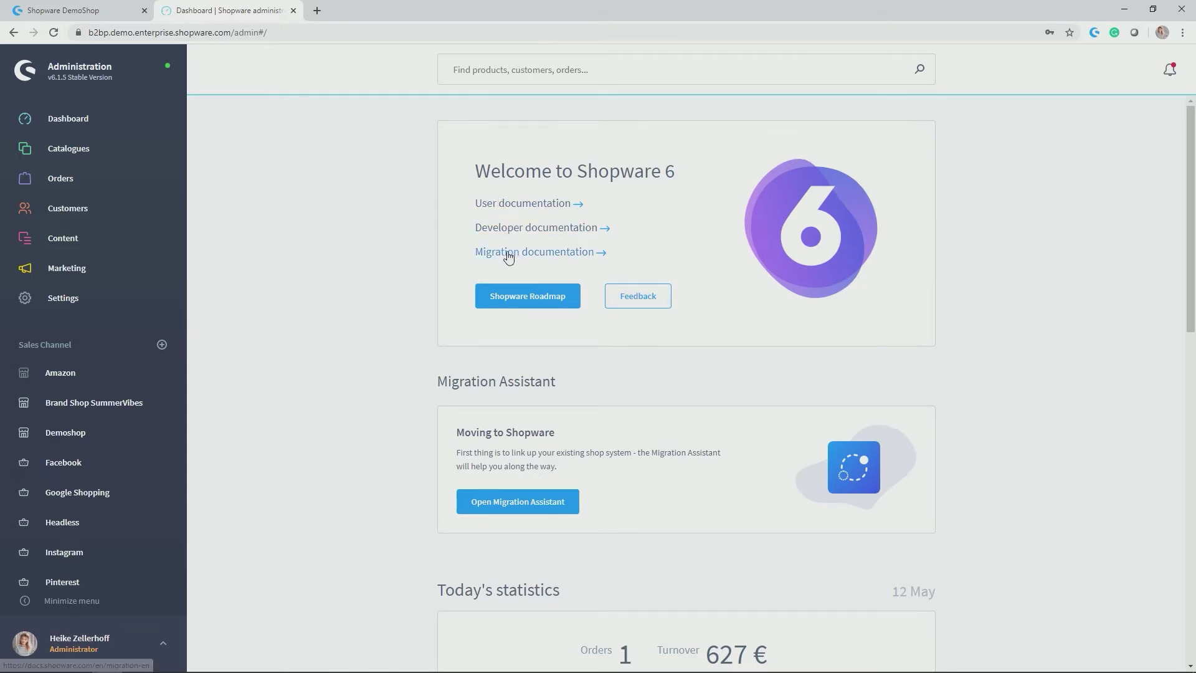
scroll(508, 255, down, 2)
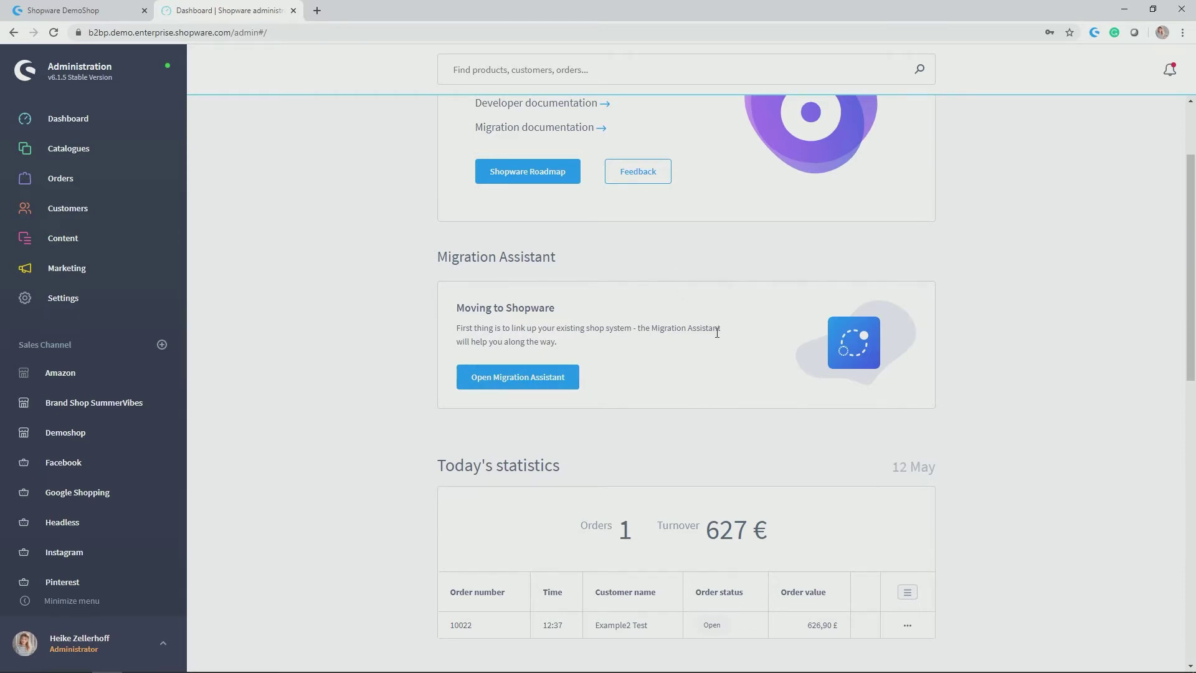
scroll(716, 342, down, 1)
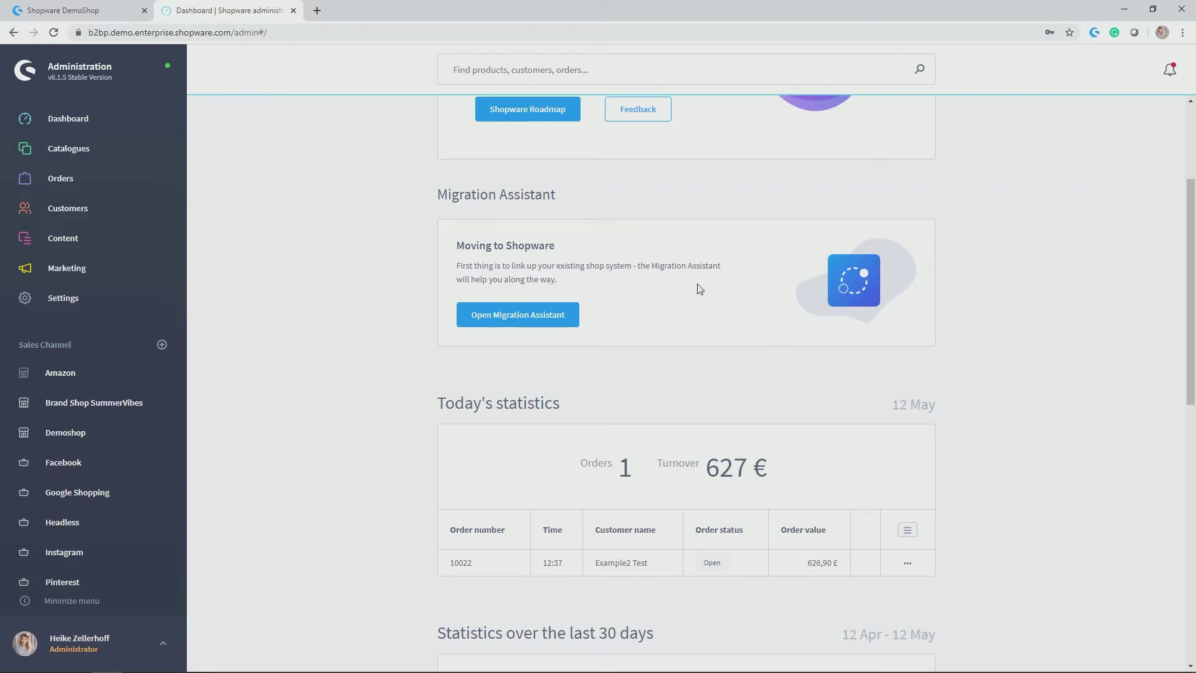
scroll(697, 286, down, 3)
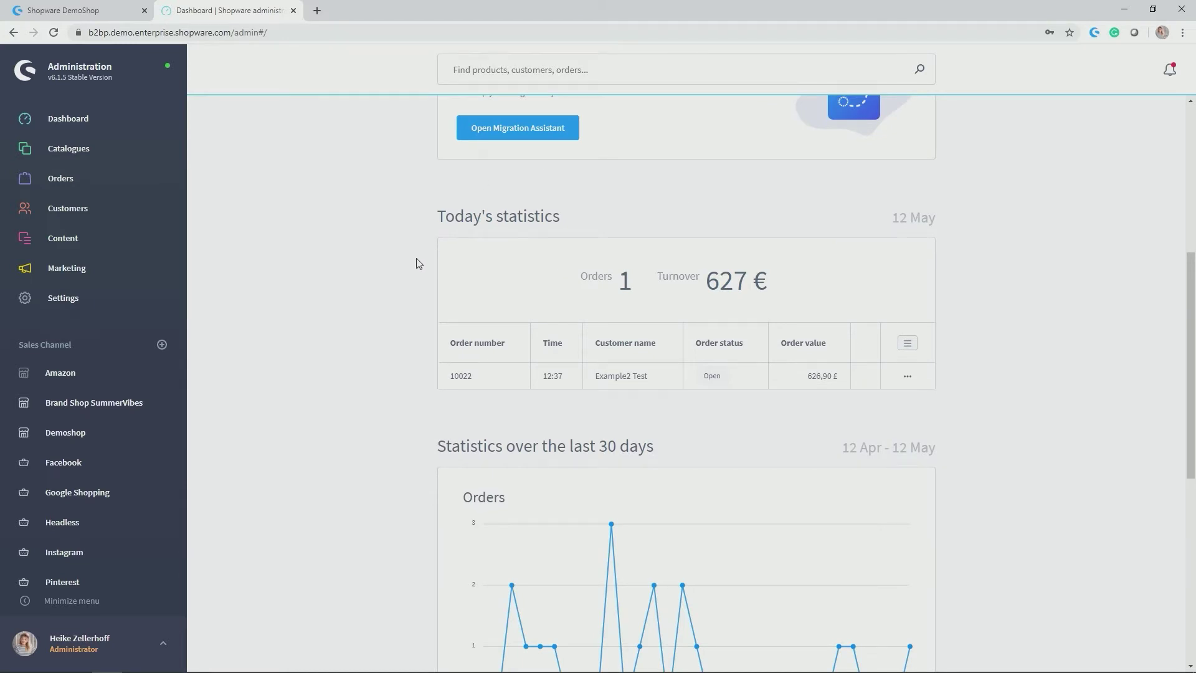
drag(567, 211, 436, 216)
click(431, 215)
scroll(434, 215, down, 1)
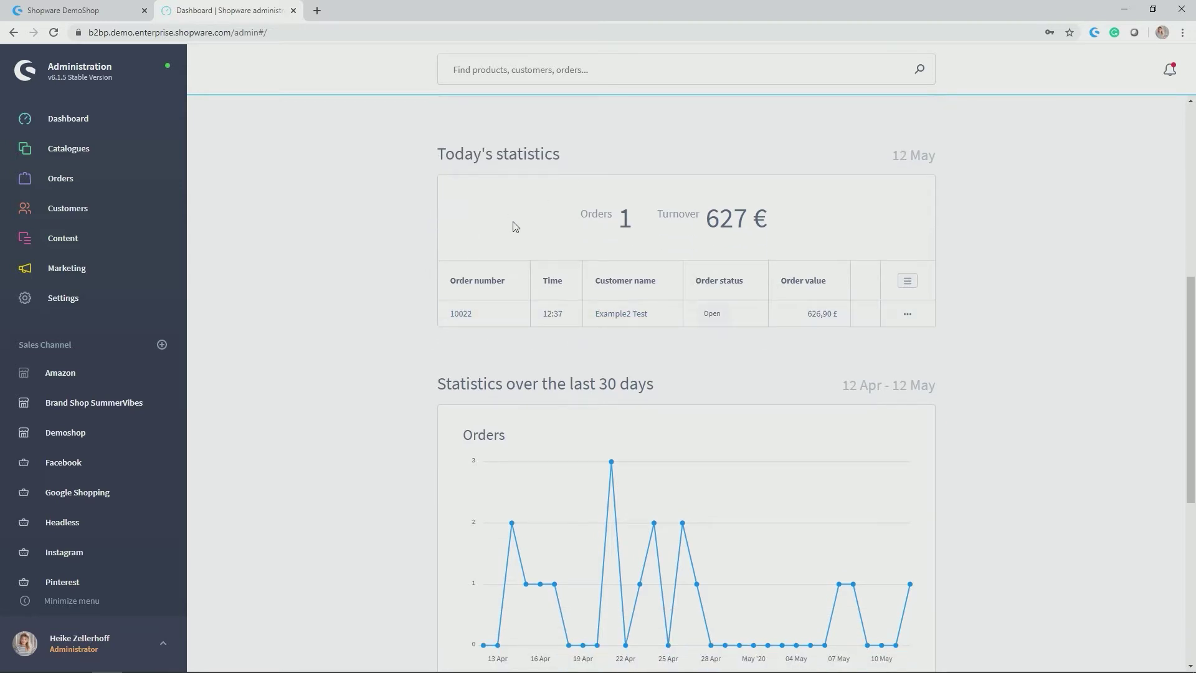
scroll(515, 227, down, 3)
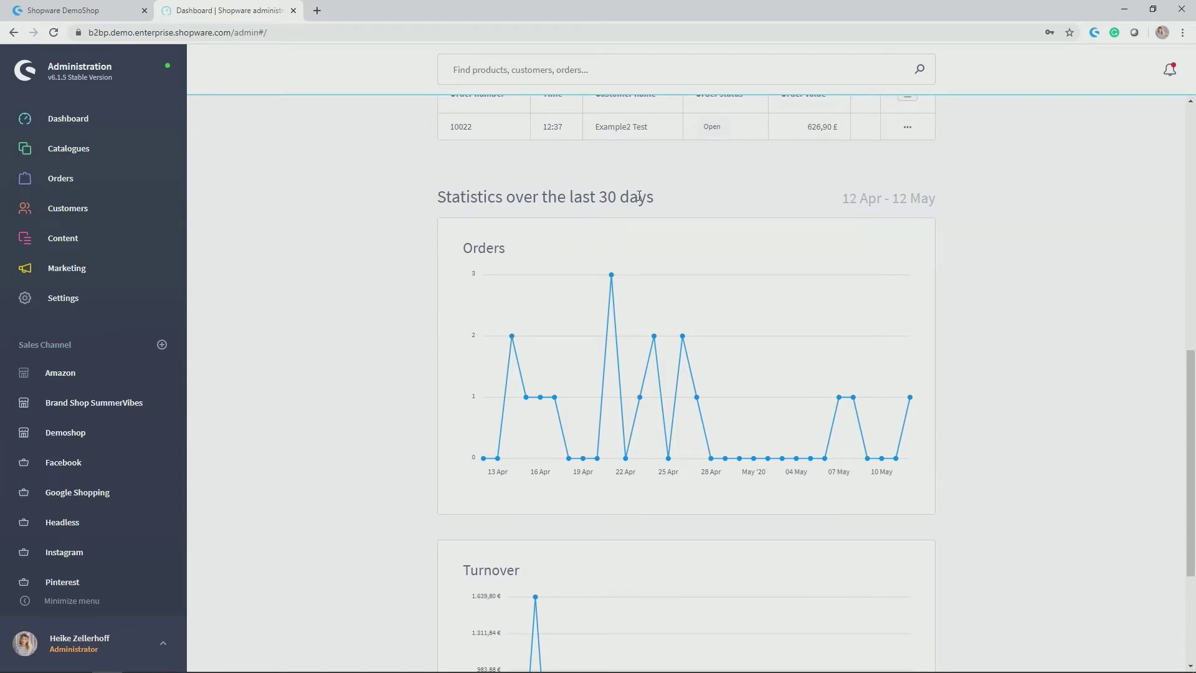
scroll(640, 195, down, 2)
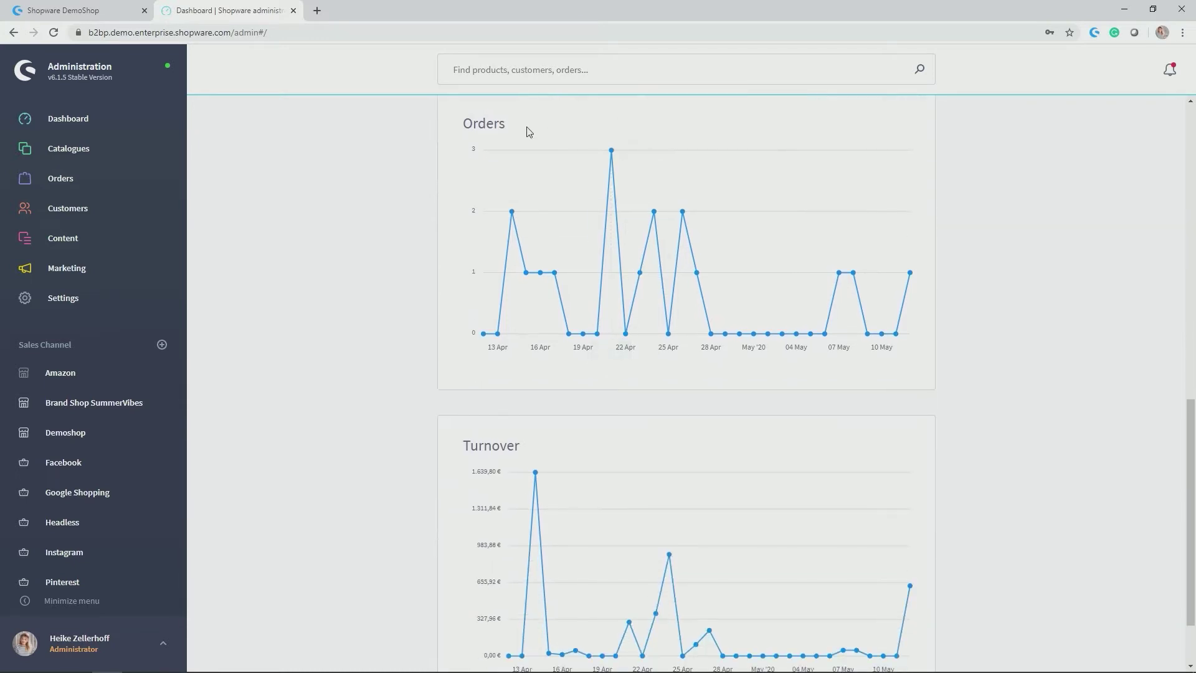
scroll(529, 131, up, 2)
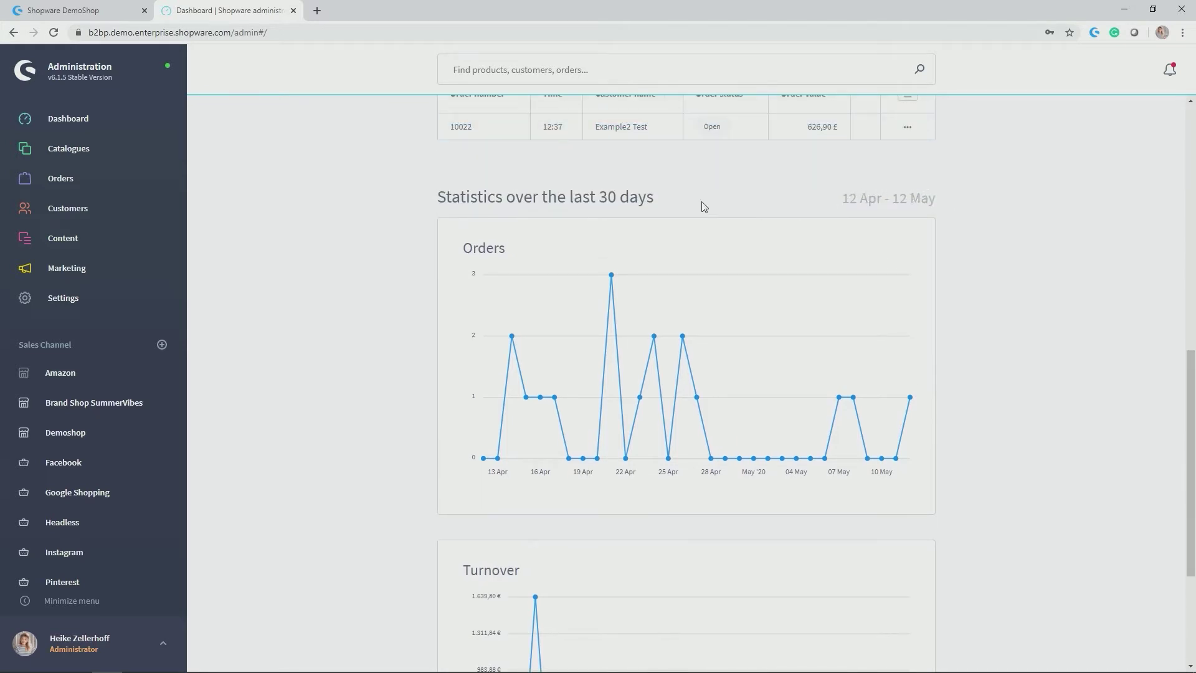
scroll(778, 374, down, 1)
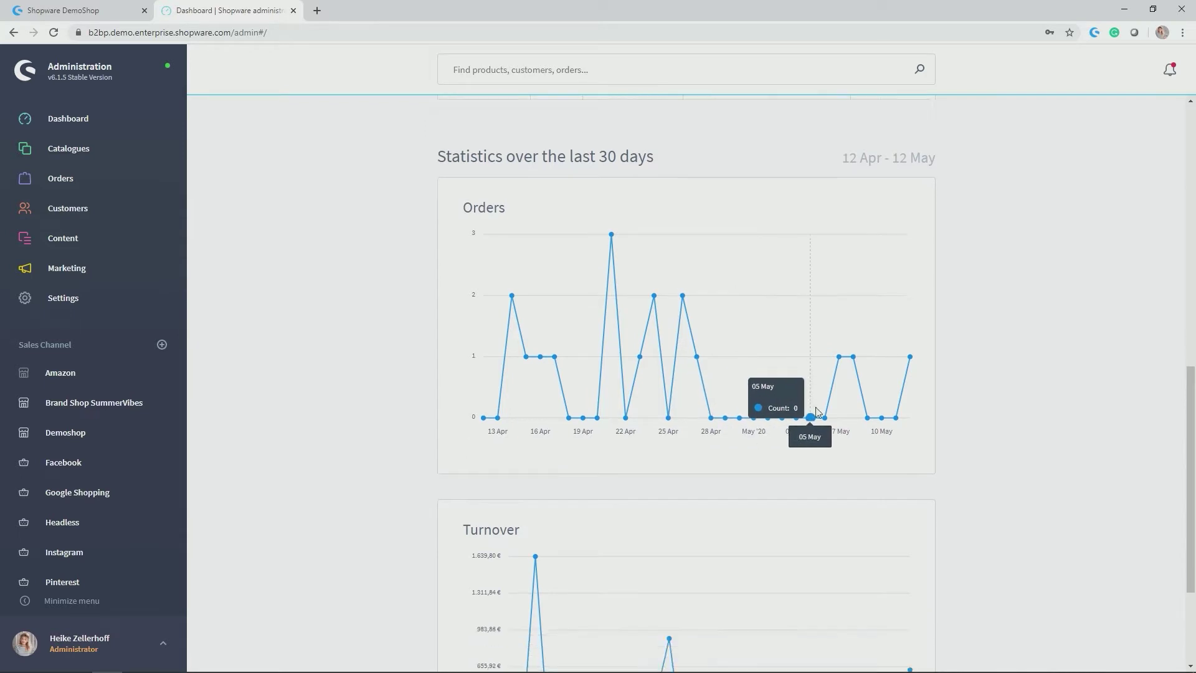
scroll(816, 412, down, 3)
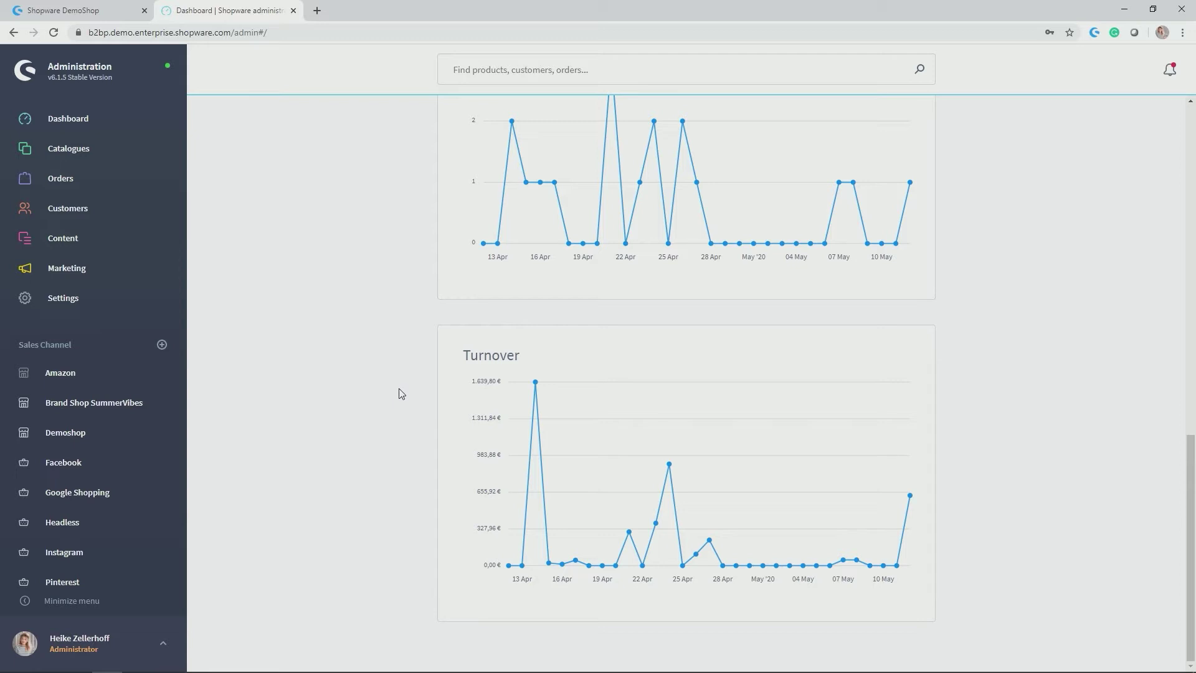
scroll(397, 393, up, 15)
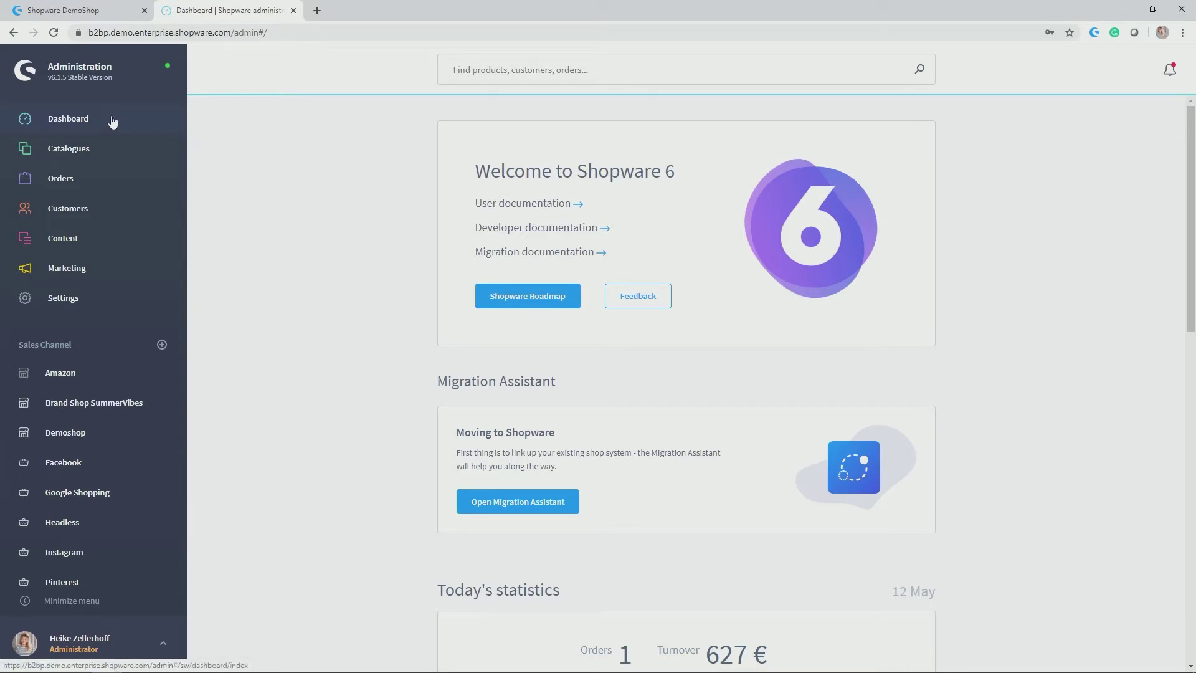
Visit Catalogues, Orders and Customers, then open Content > Shopping Experiences
click(99, 152)
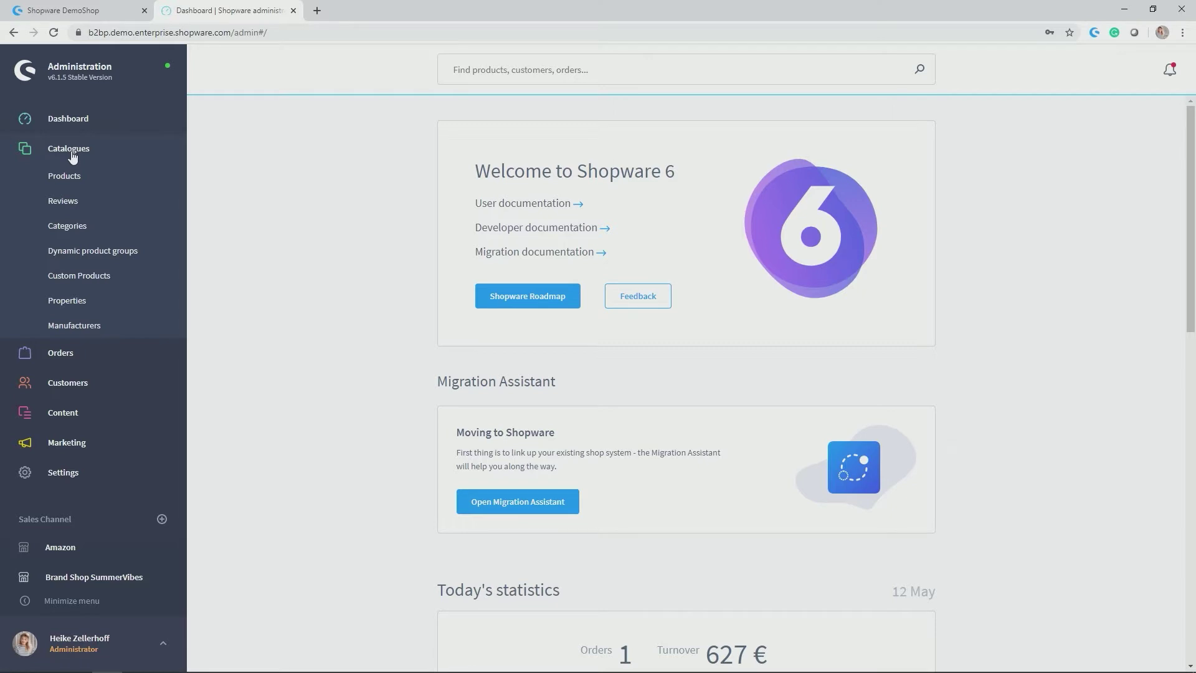
click(104, 358)
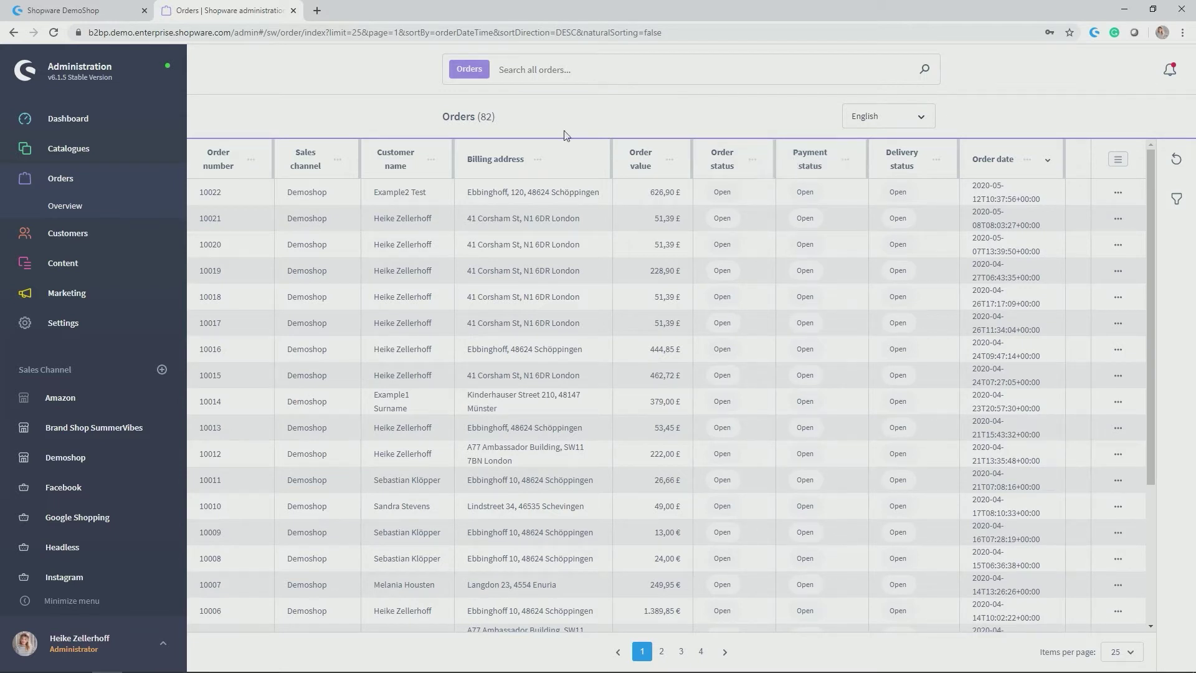
click(81, 234)
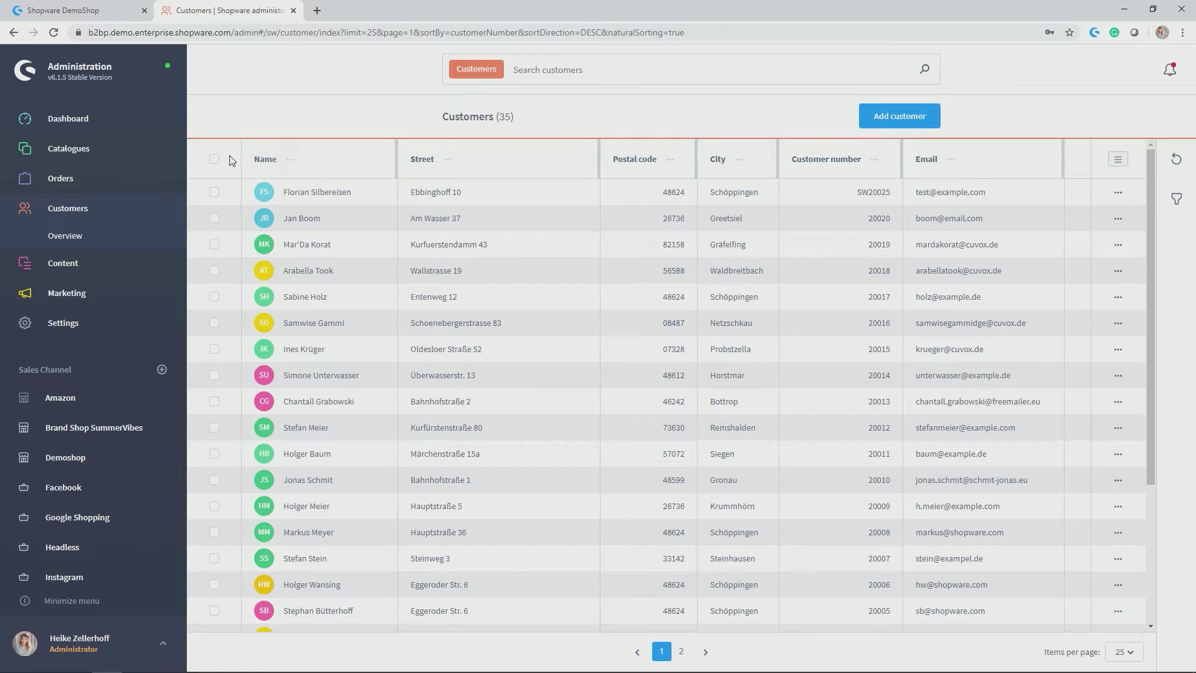
click(88, 265)
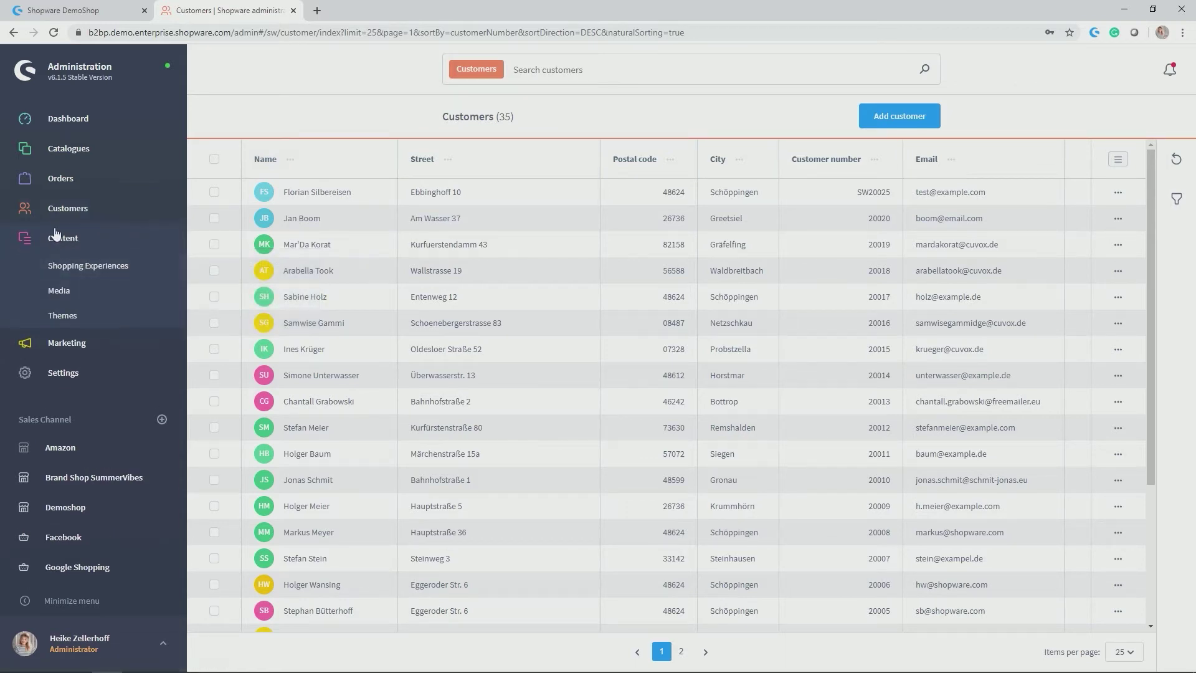
click(68, 266)
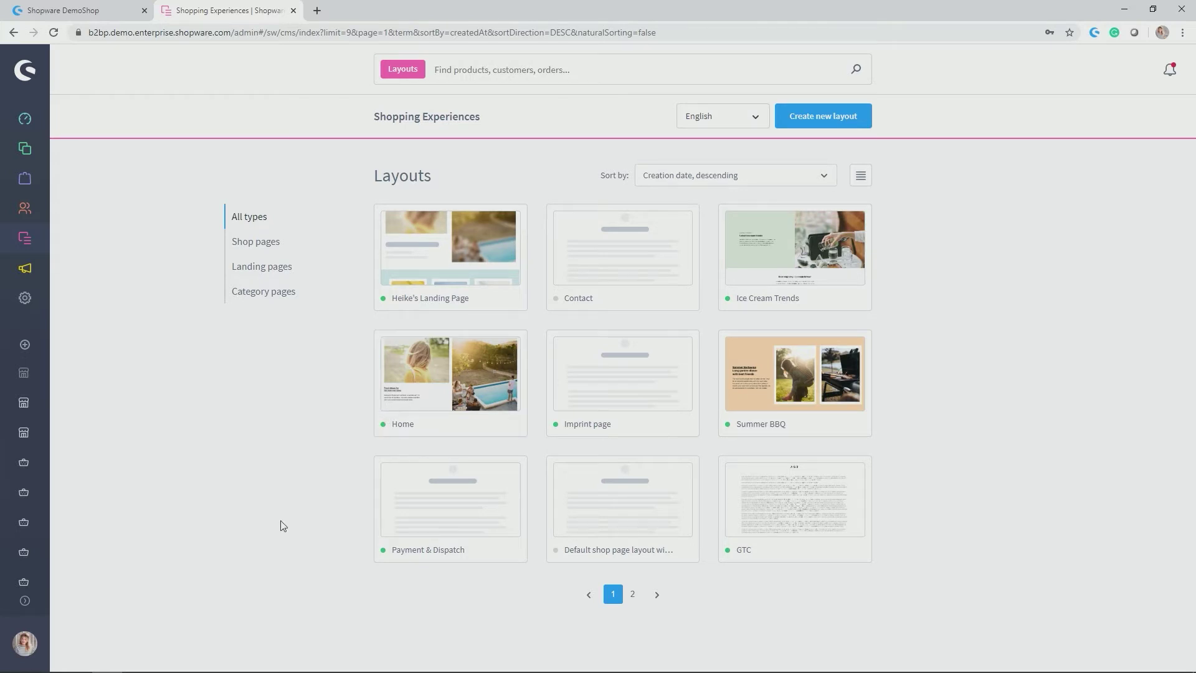
Reveal the user menu at the avatar and expand the sidebar back to full width
mouse_move(25, 607)
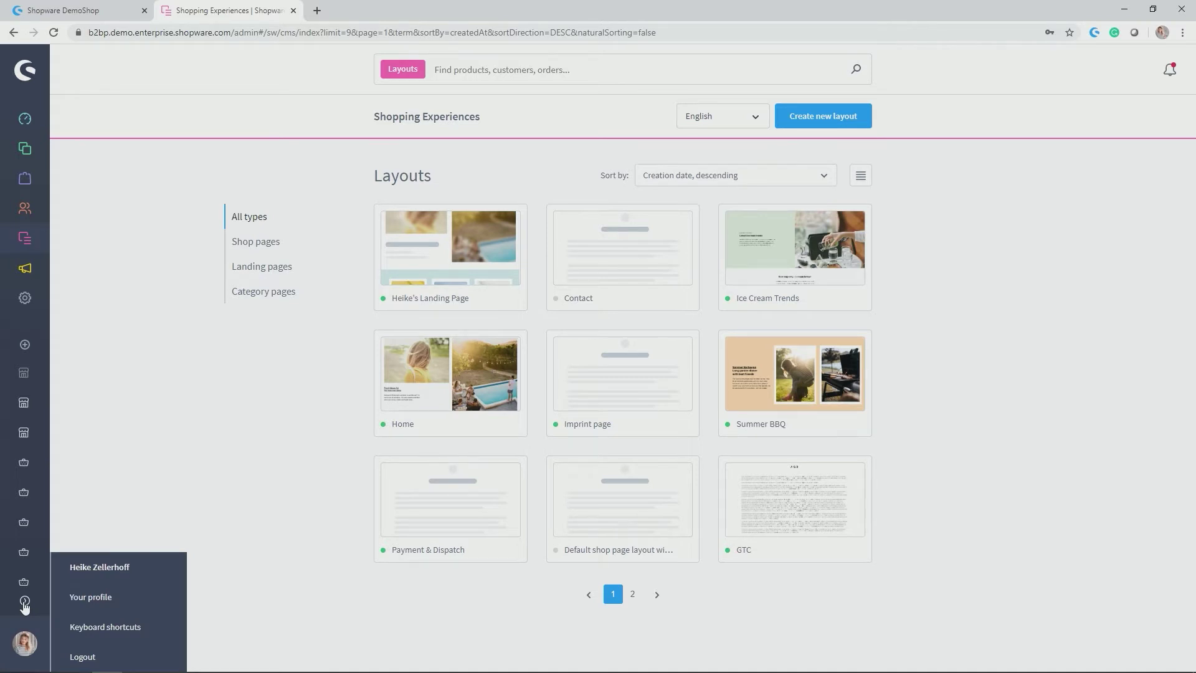
click(25, 602)
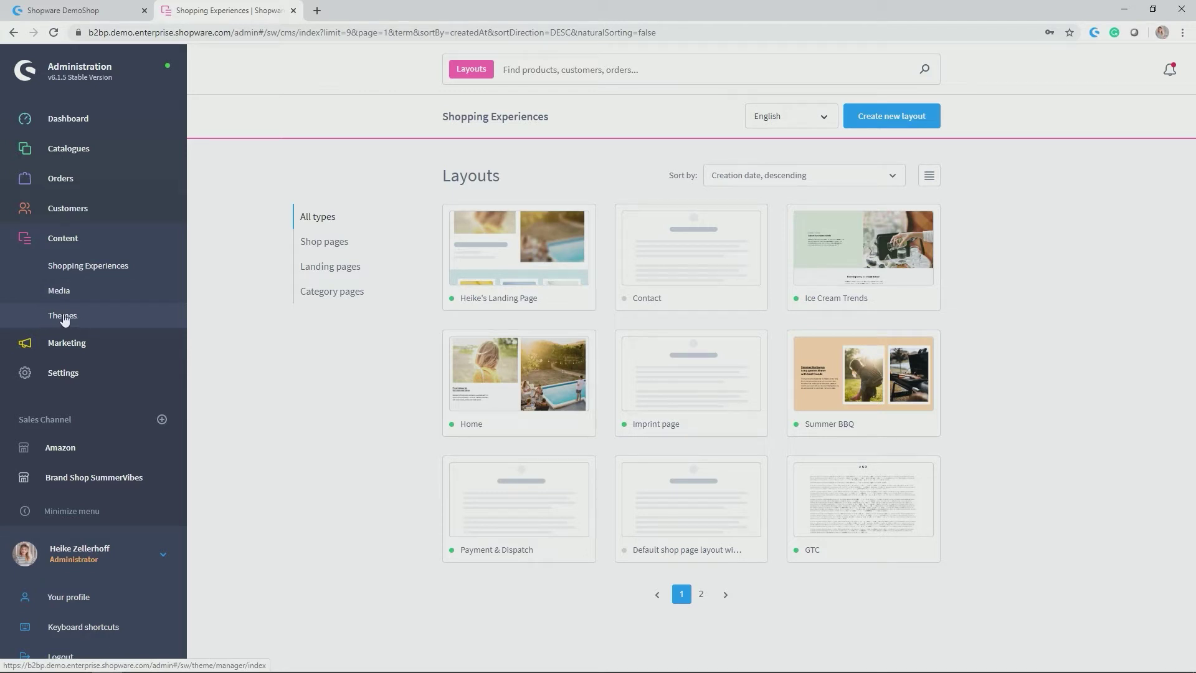
Open Content > Themes, listing Brand Shop and Shopware default theme, and expand Marketing
click(65, 317)
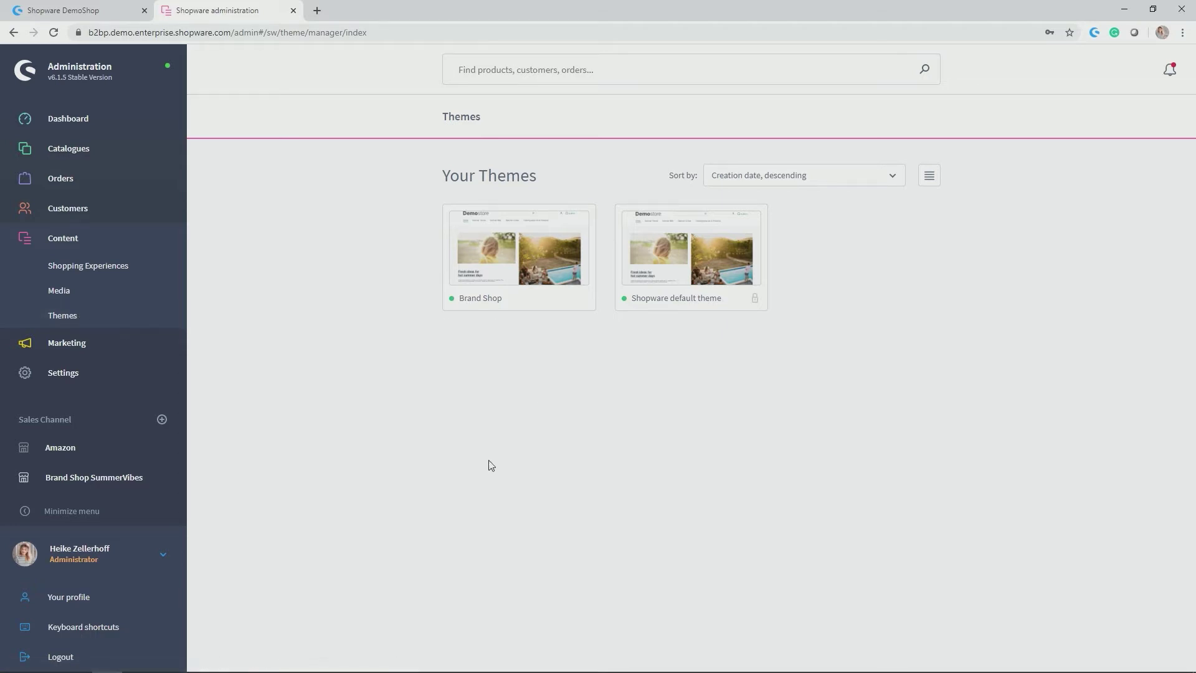
click(101, 344)
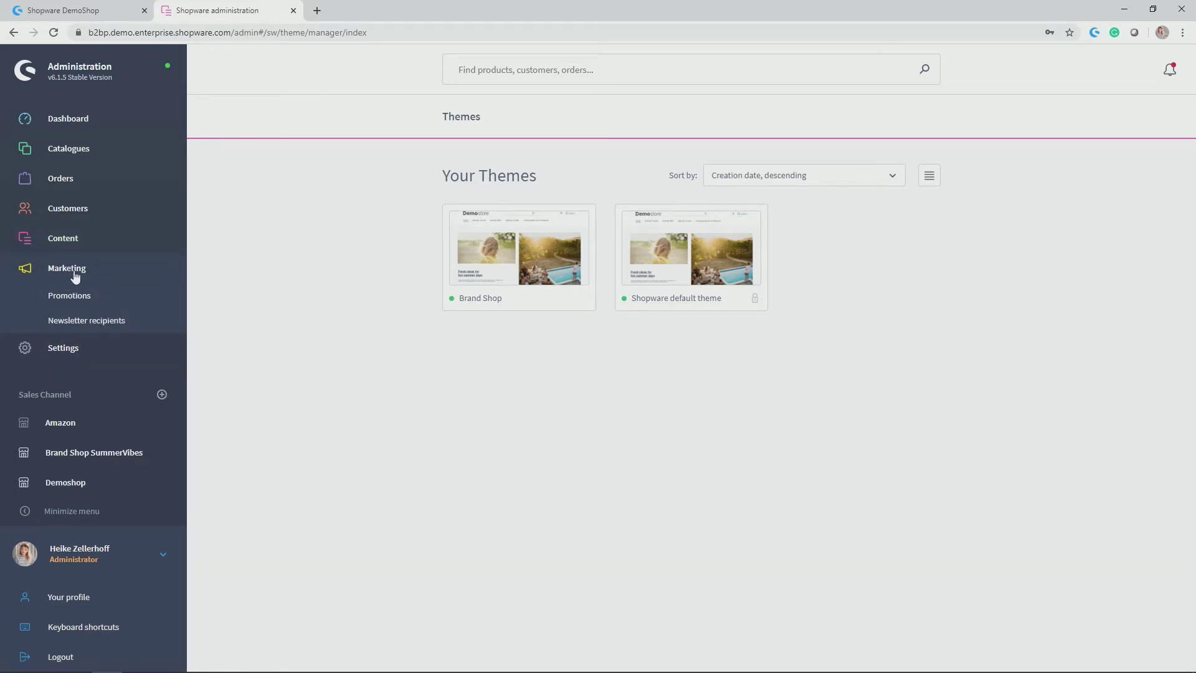
View the Promotions list and the two newsletter recipients, then go to Settings
click(80, 302)
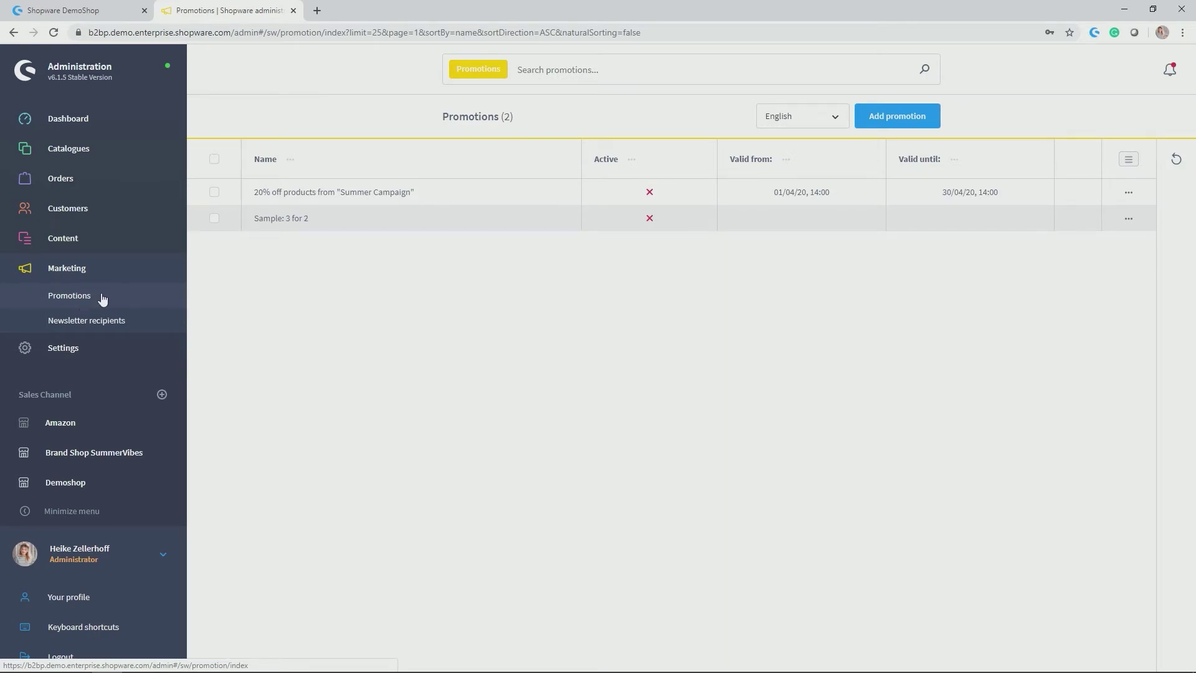
click(105, 327)
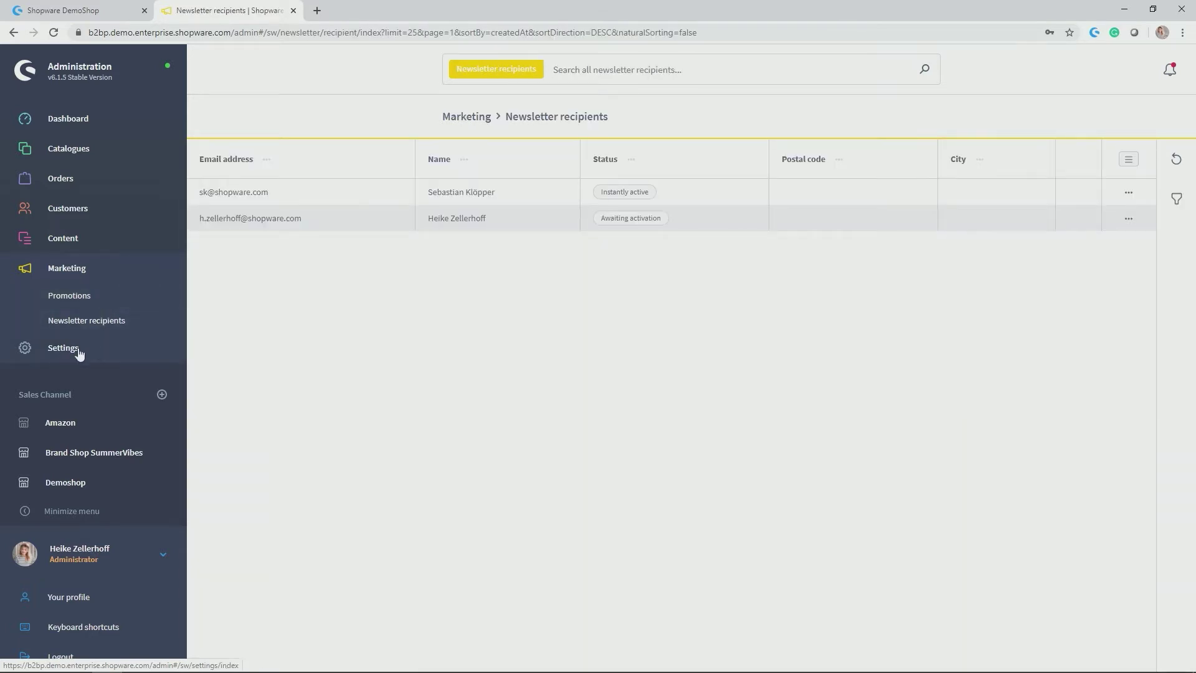
click(80, 348)
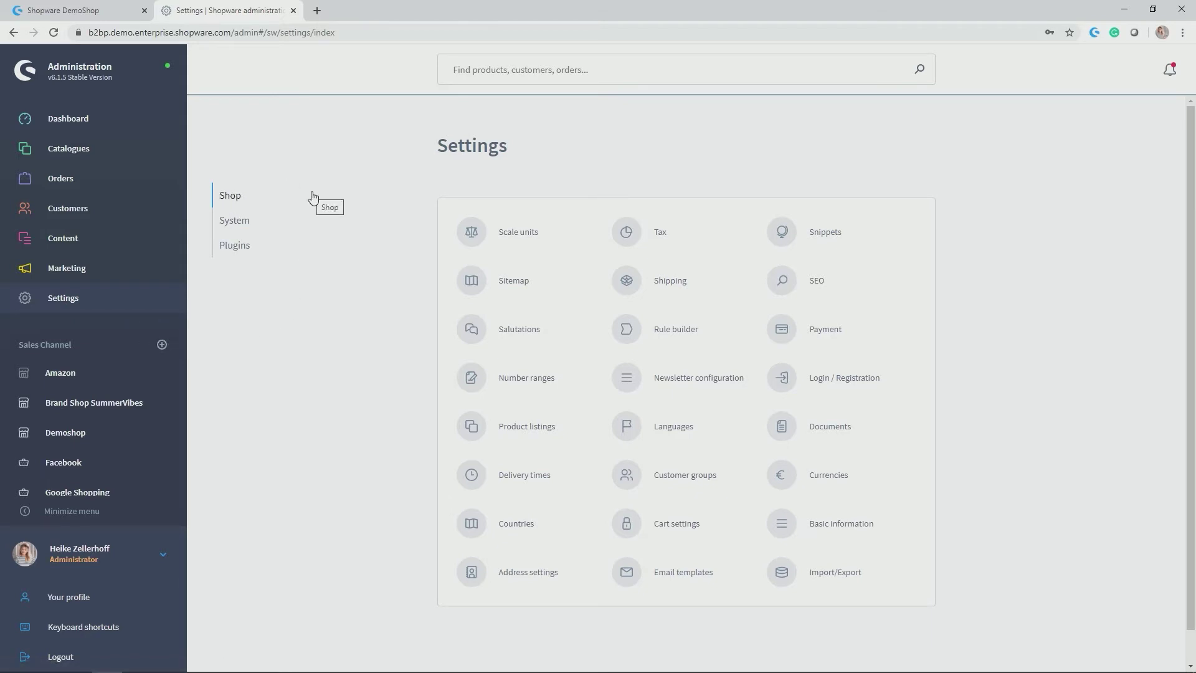
Switch through Shop, System and Plugins settings, ending on PayPal, Migration Assistant and Enterprise Search
click(240, 223)
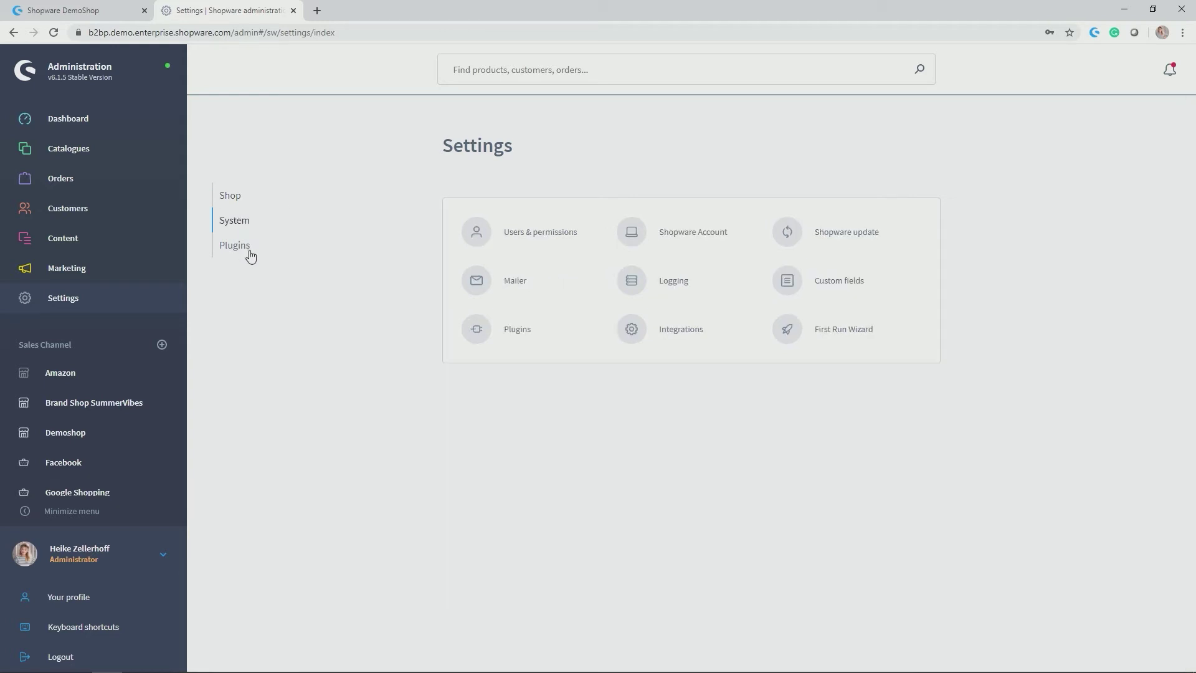
click(242, 248)
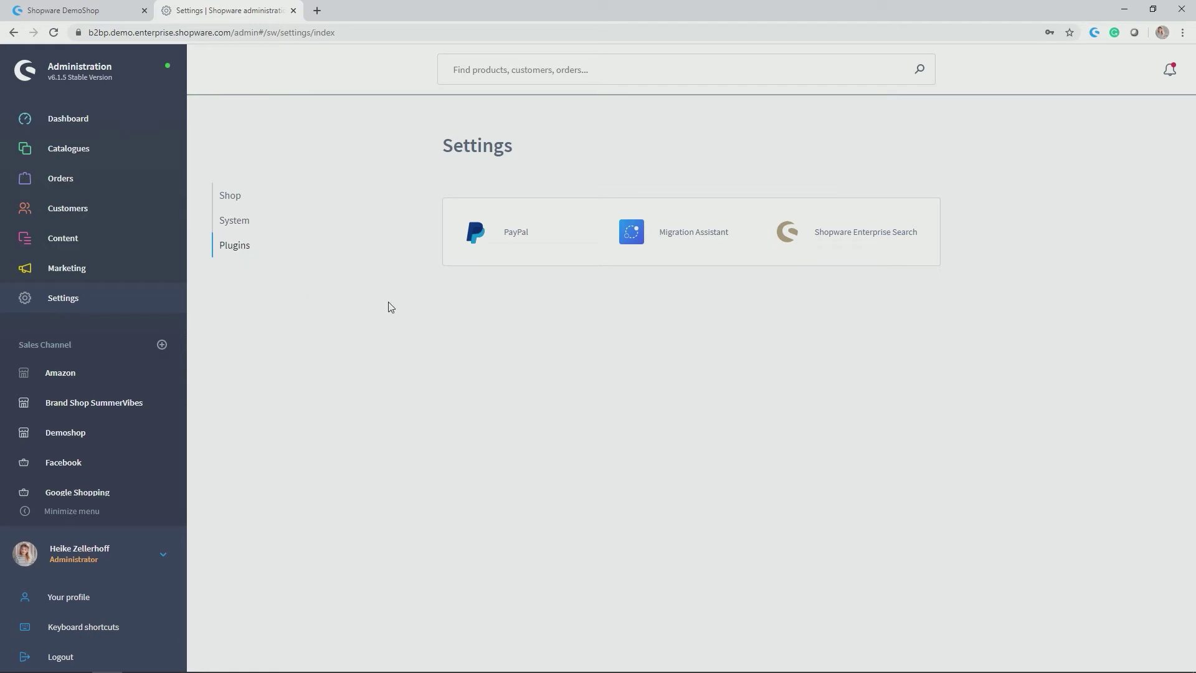
click(228, 196)
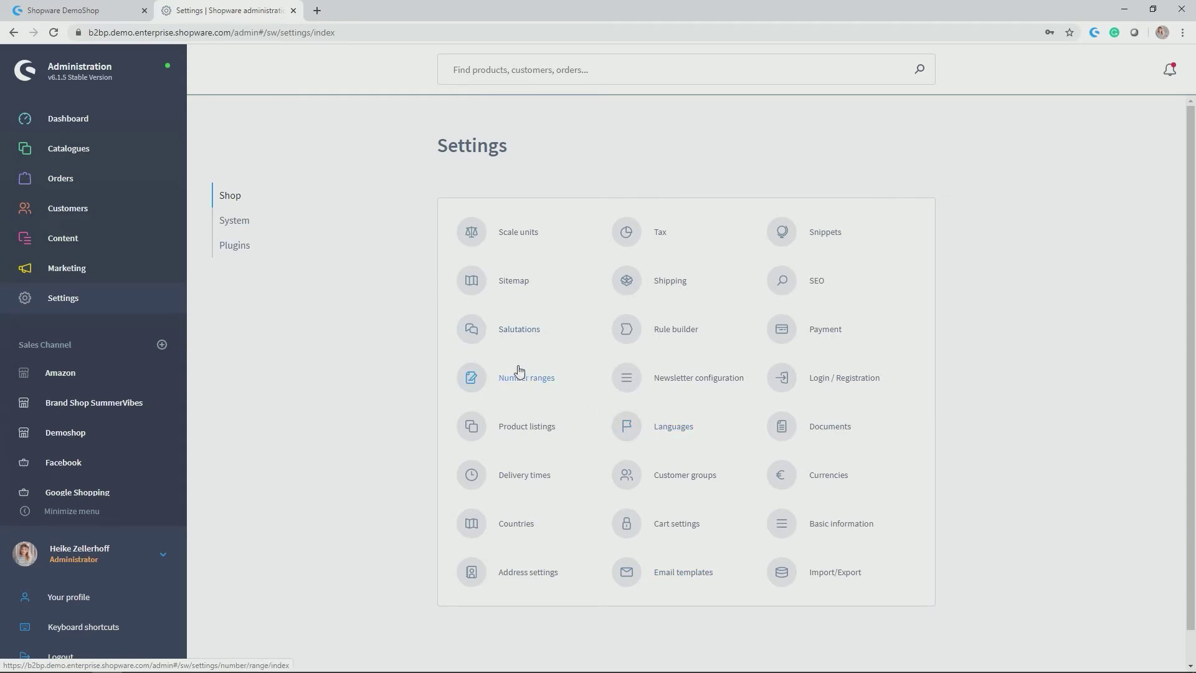
click(235, 223)
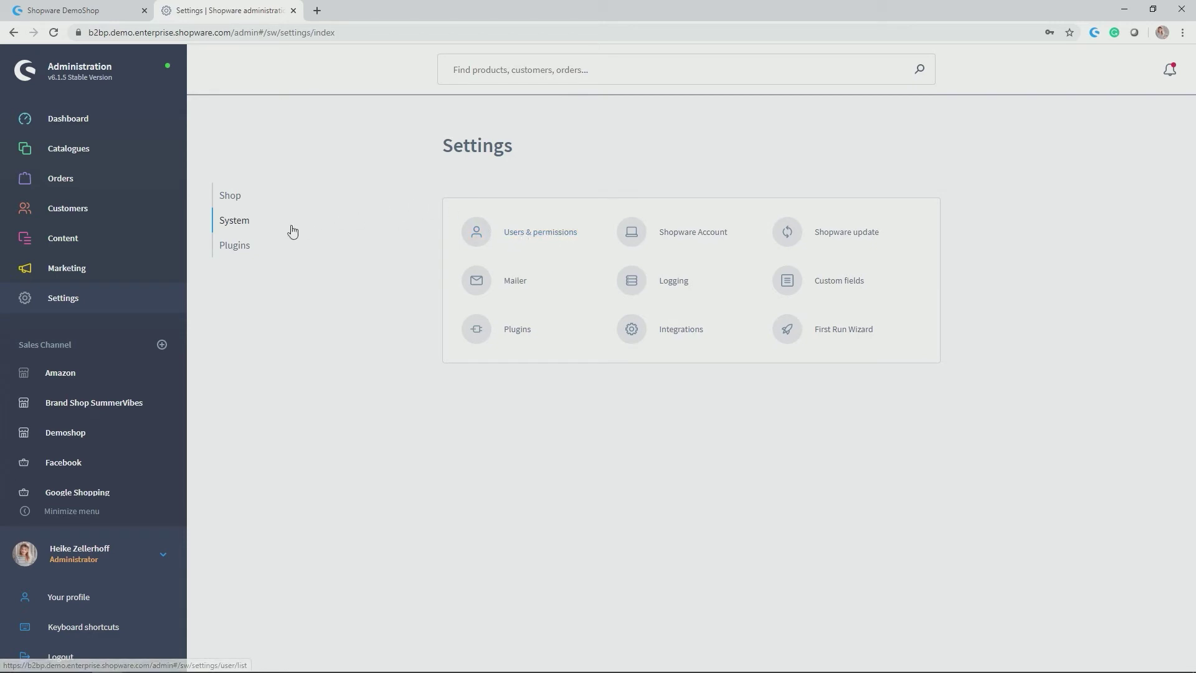
click(239, 249)
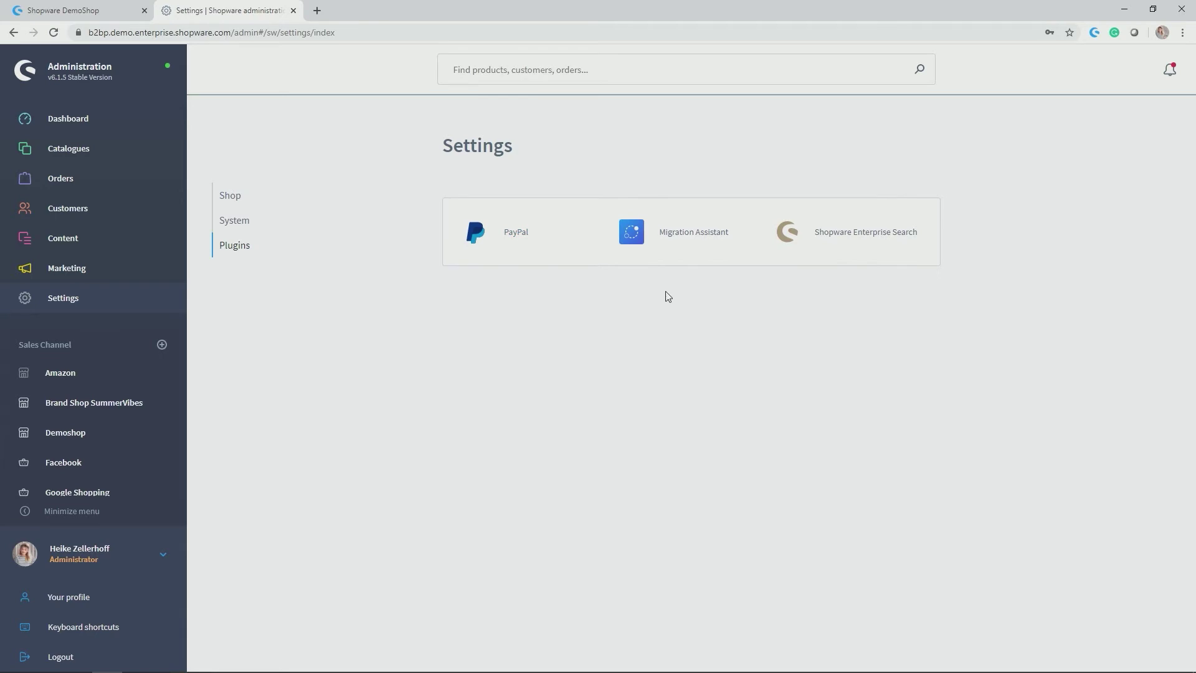
scroll(167, 403, down, 2)
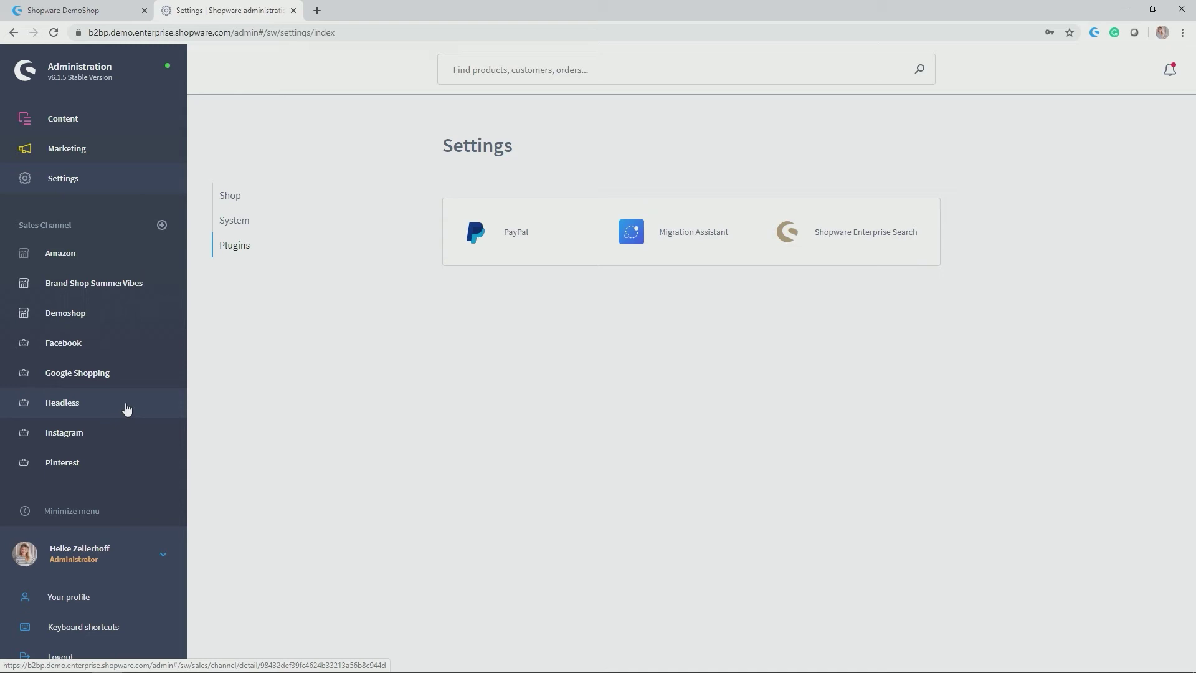
Collapse and re-expand the navigation, then close and reopen the account menu
click(26, 512)
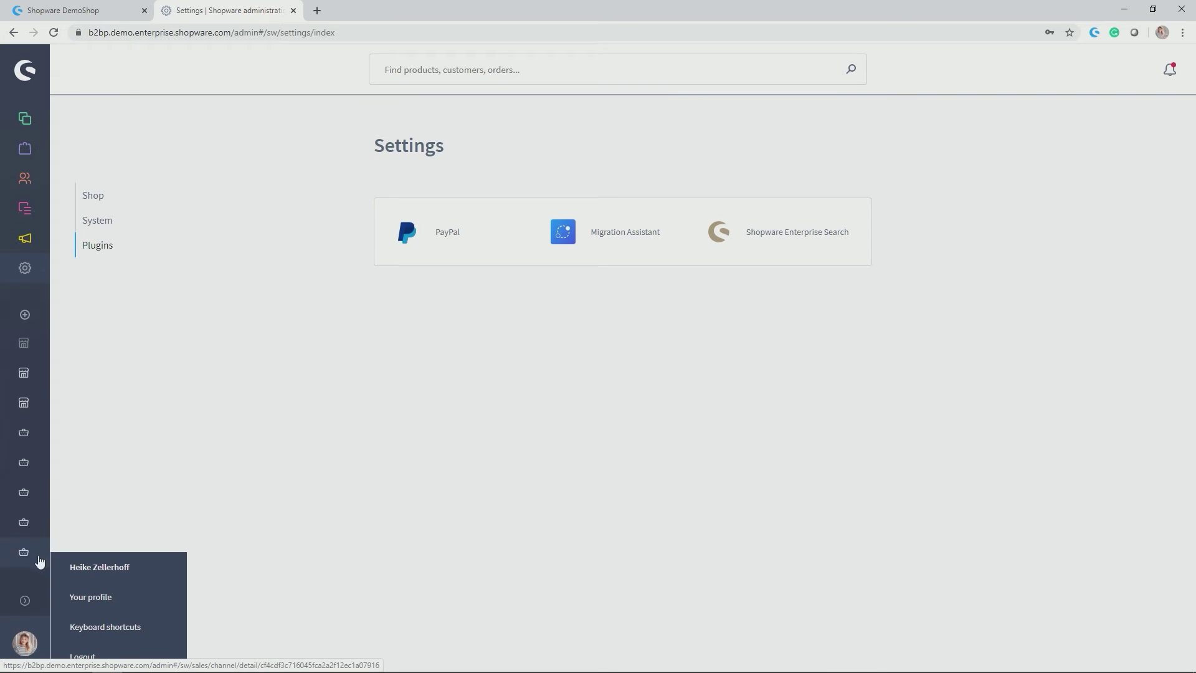
click(25, 602)
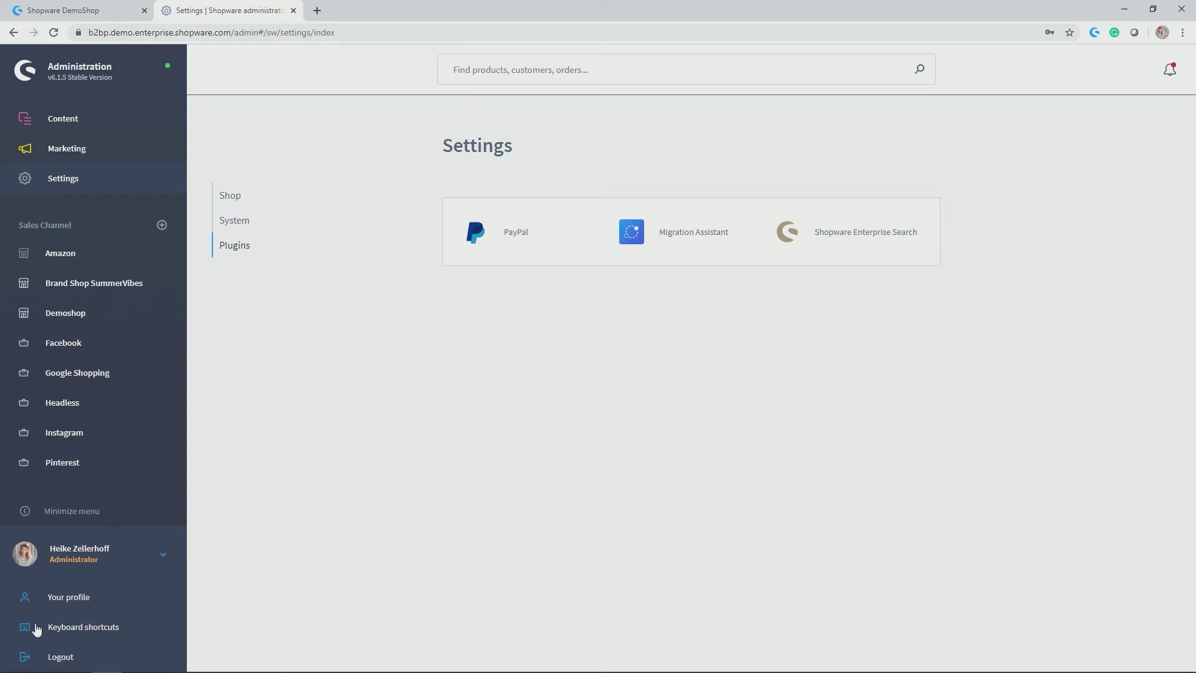
click(67, 558)
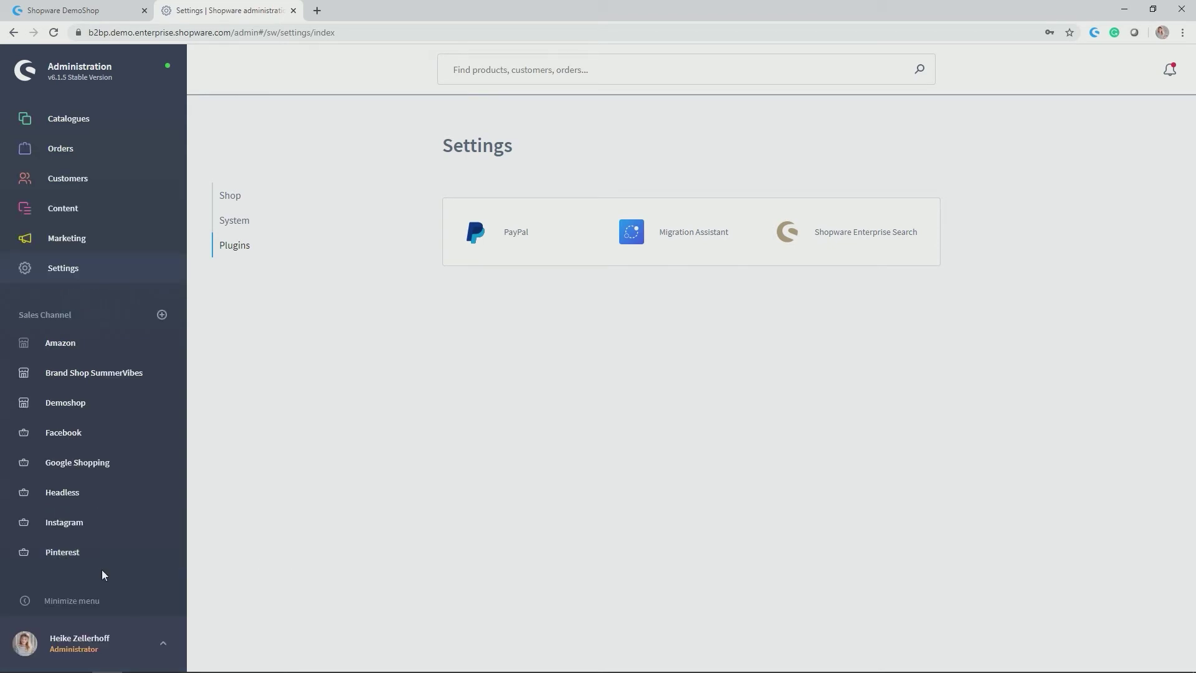
click(88, 651)
Open Your profile and keep English (United Kingdom) as the interface language
click(74, 601)
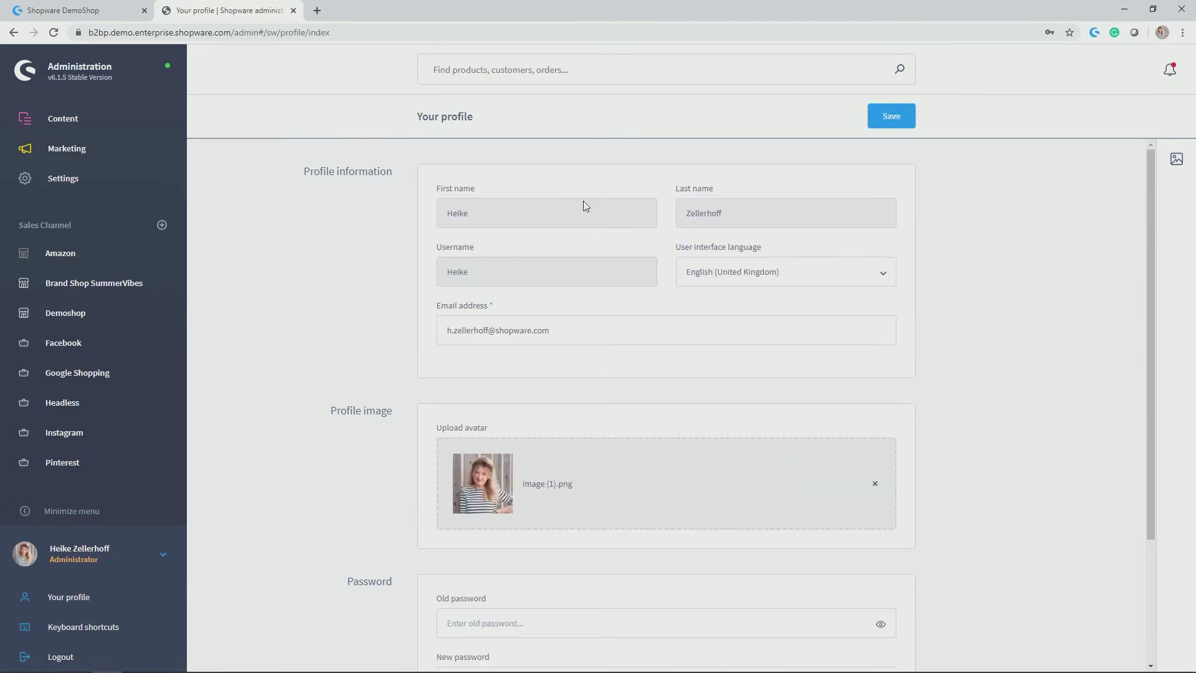
scroll(526, 258, down, 1)
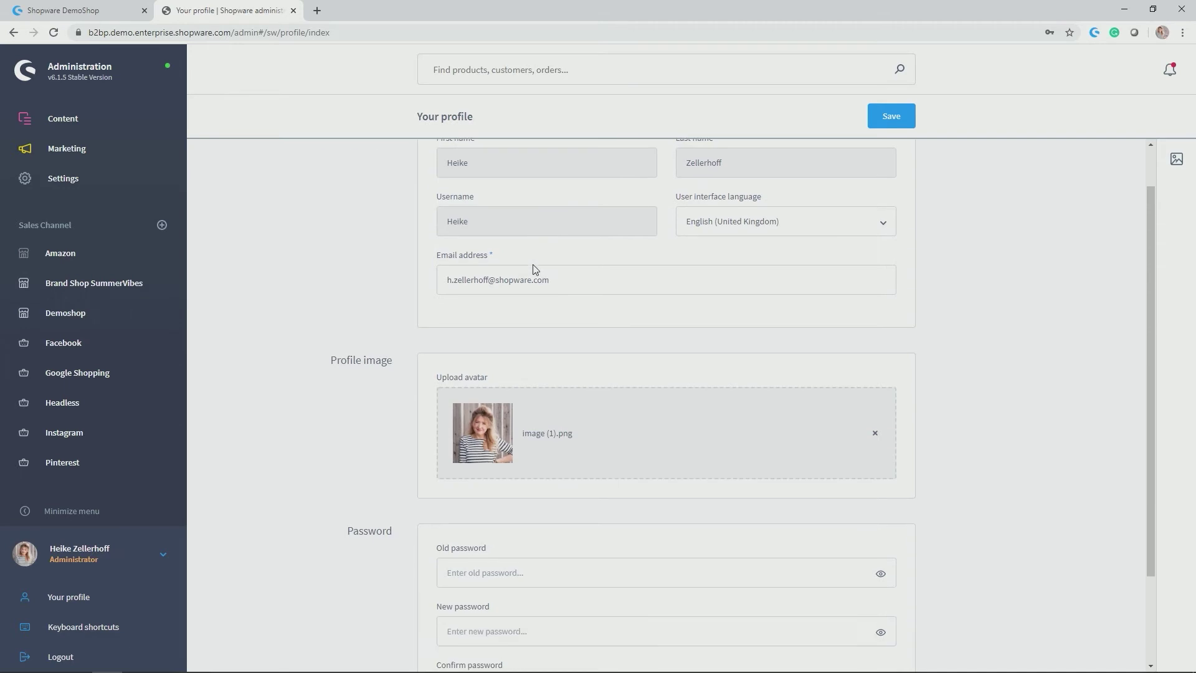
click(888, 217)
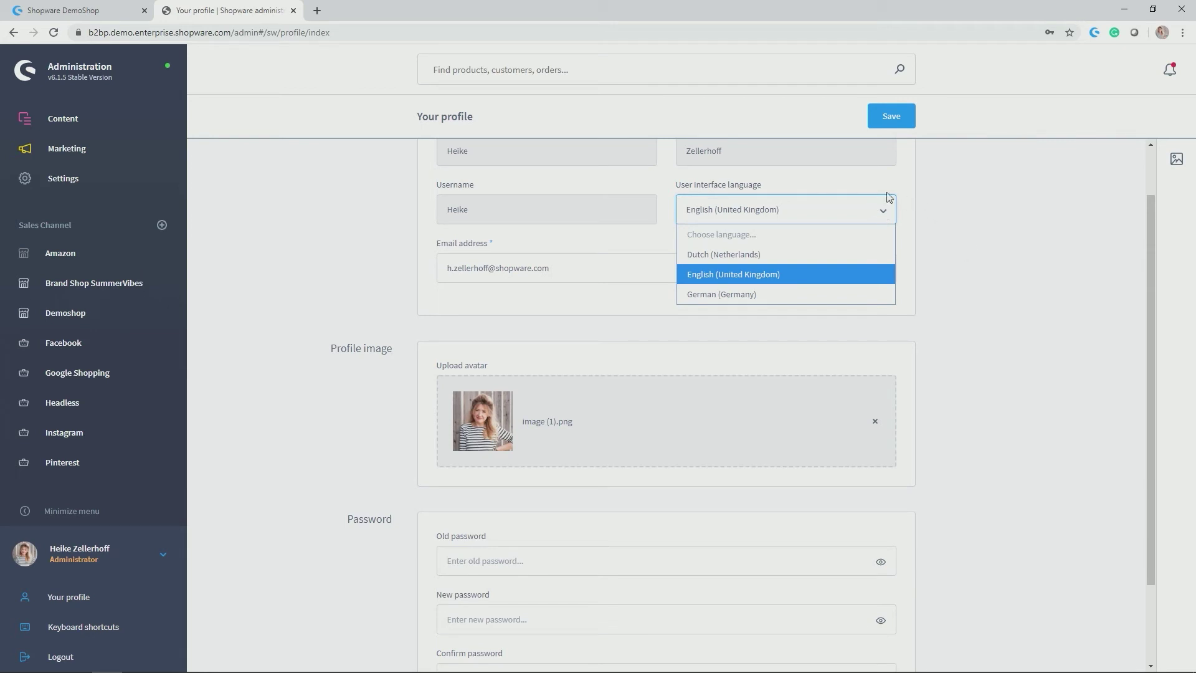
click(786, 269)
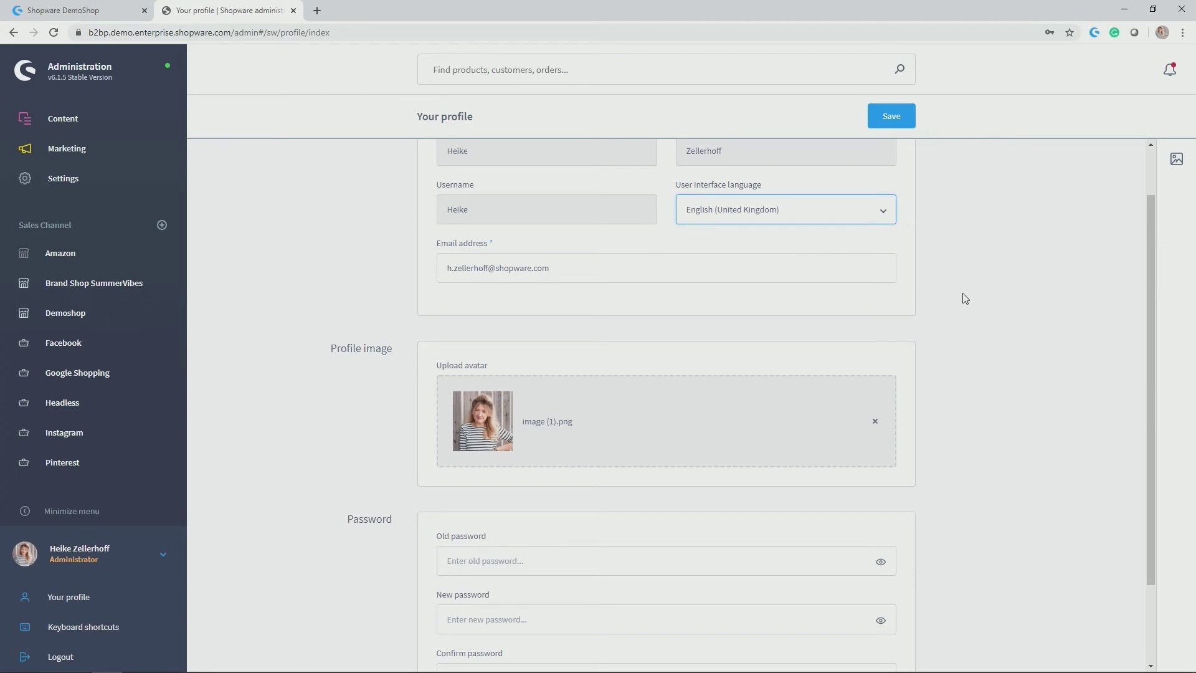
scroll(959, 299, down, 2)
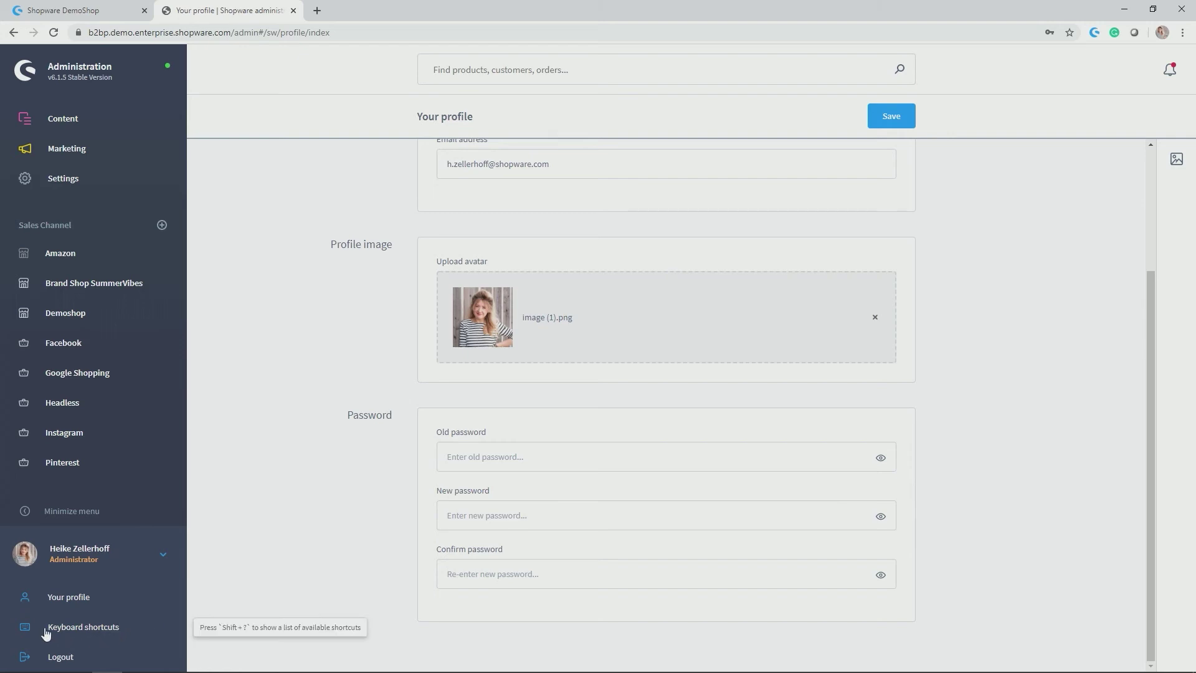
View the keyboard shortcuts list, highlighting the Add product entry, then close it
click(73, 626)
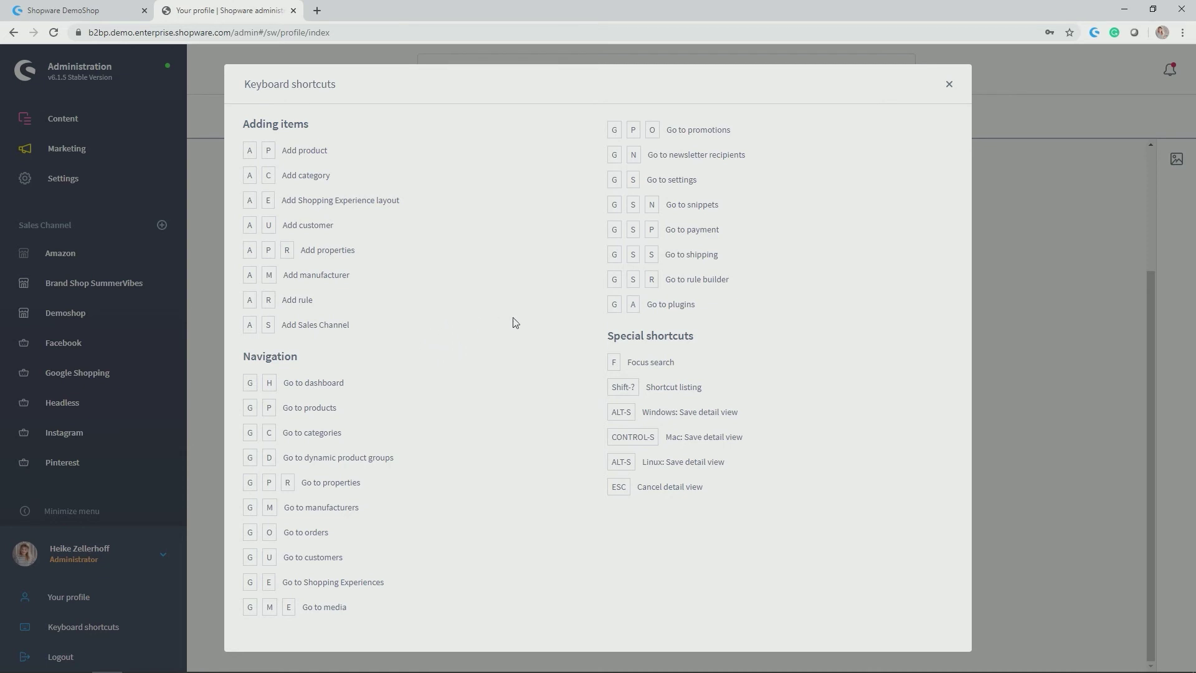
drag(331, 151, 274, 147)
click(307, 150)
click(951, 85)
Expand Catalogues in the navigation and open the Orders overview listing 82 orders
scroll(357, 240, up, 3)
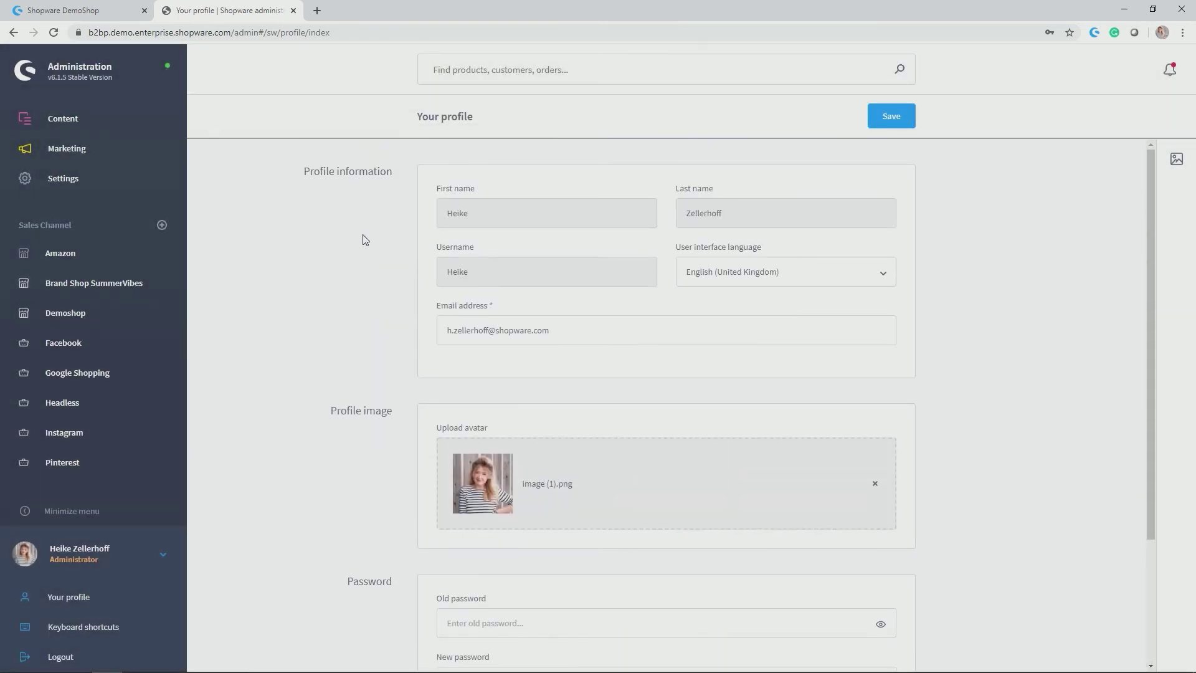
scroll(133, 189, up, 2)
mouse_move(132, 215)
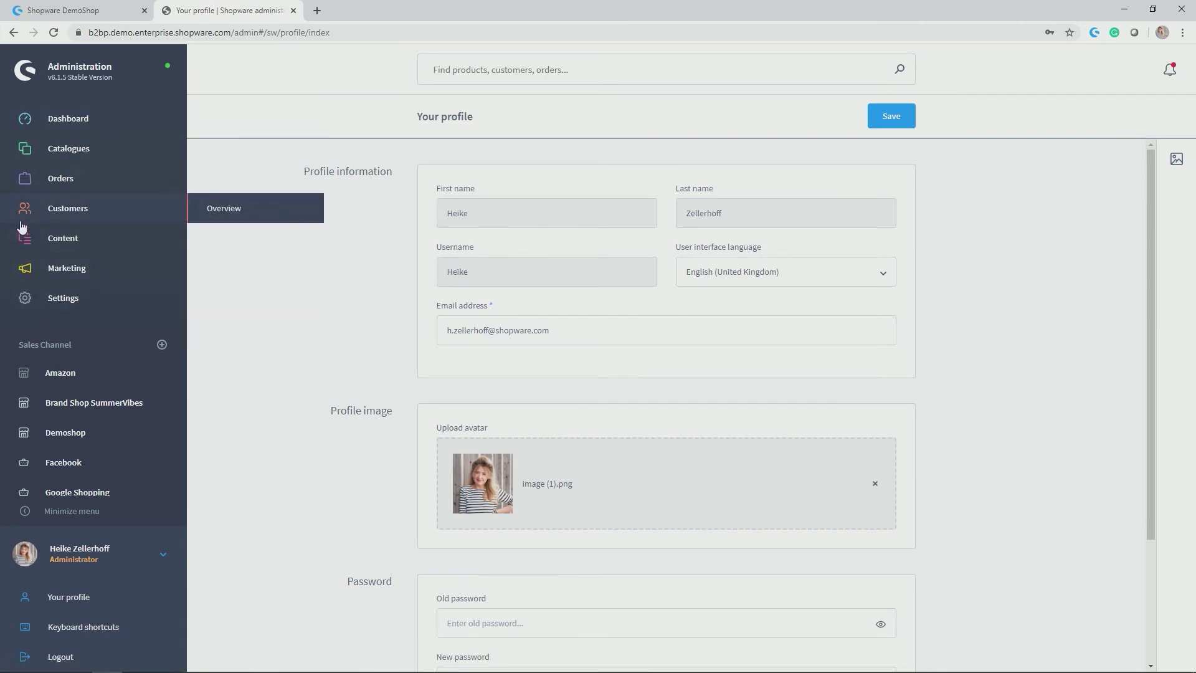
click(28, 151)
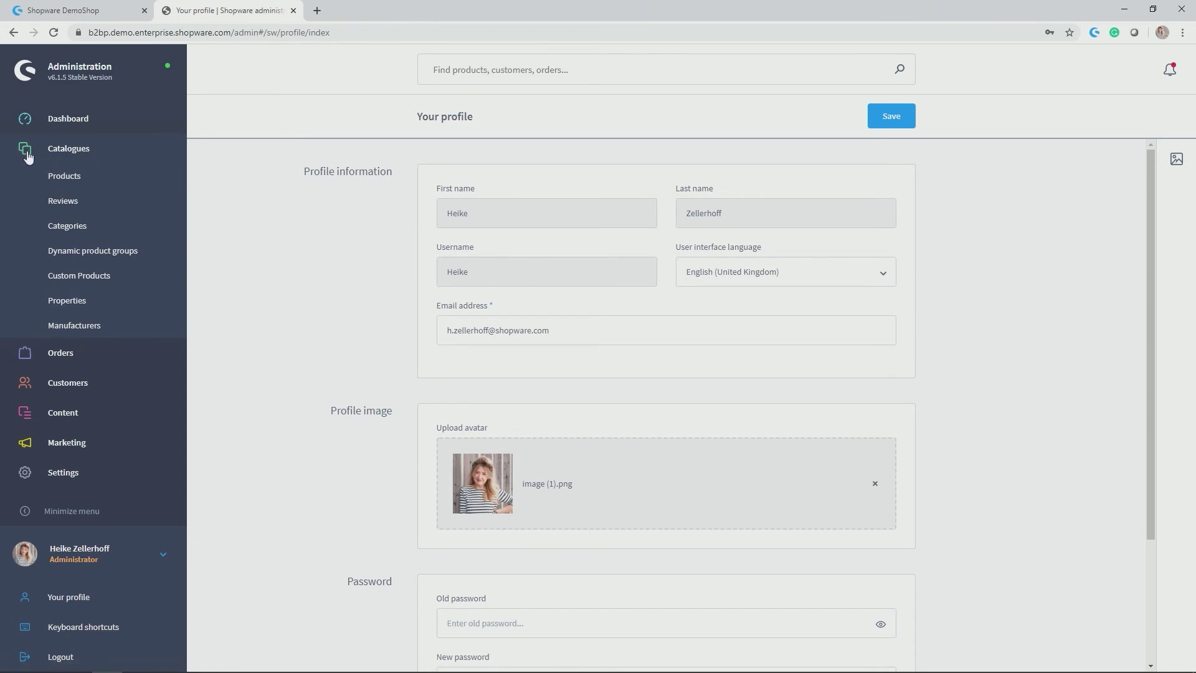
click(25, 354)
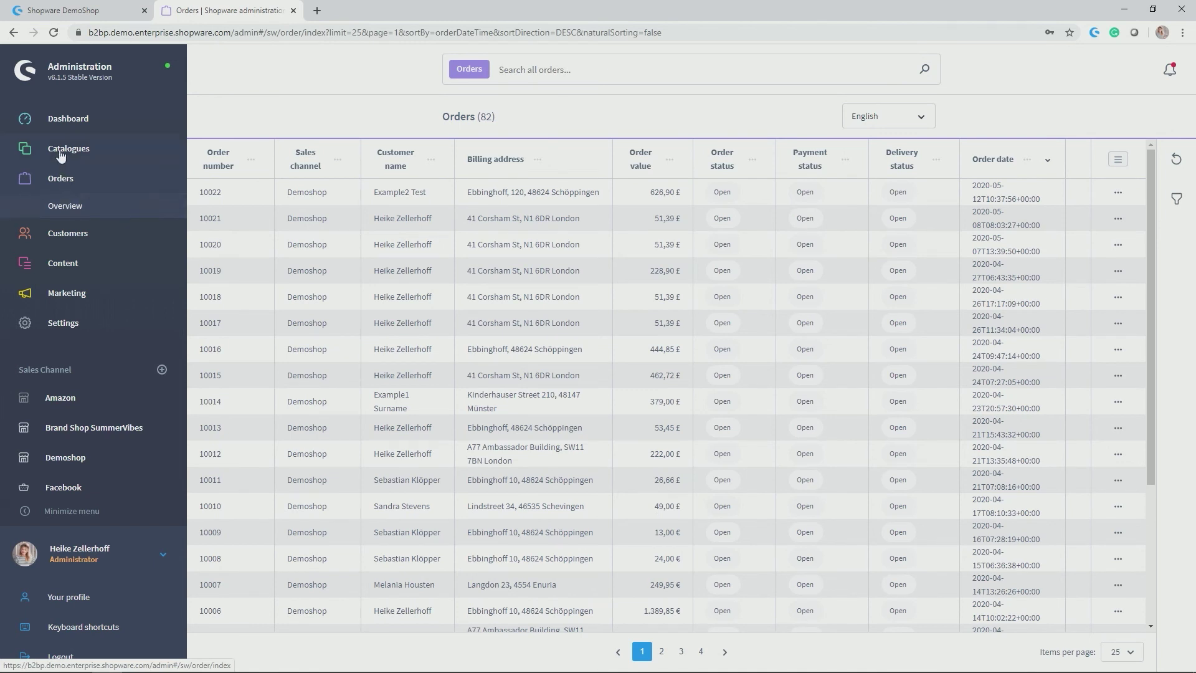
mouse_move(70, 149)
scroll(71, 148, down, 2)
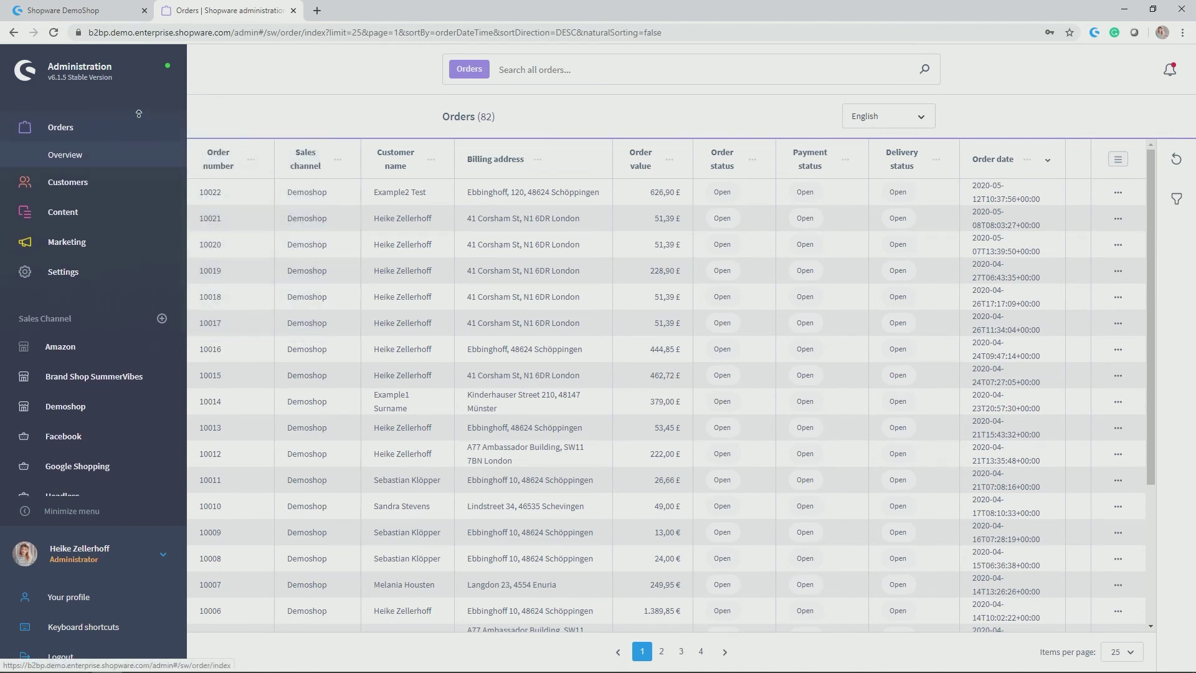
scroll(70, 137, up, 1)
middle_click(223, 131)
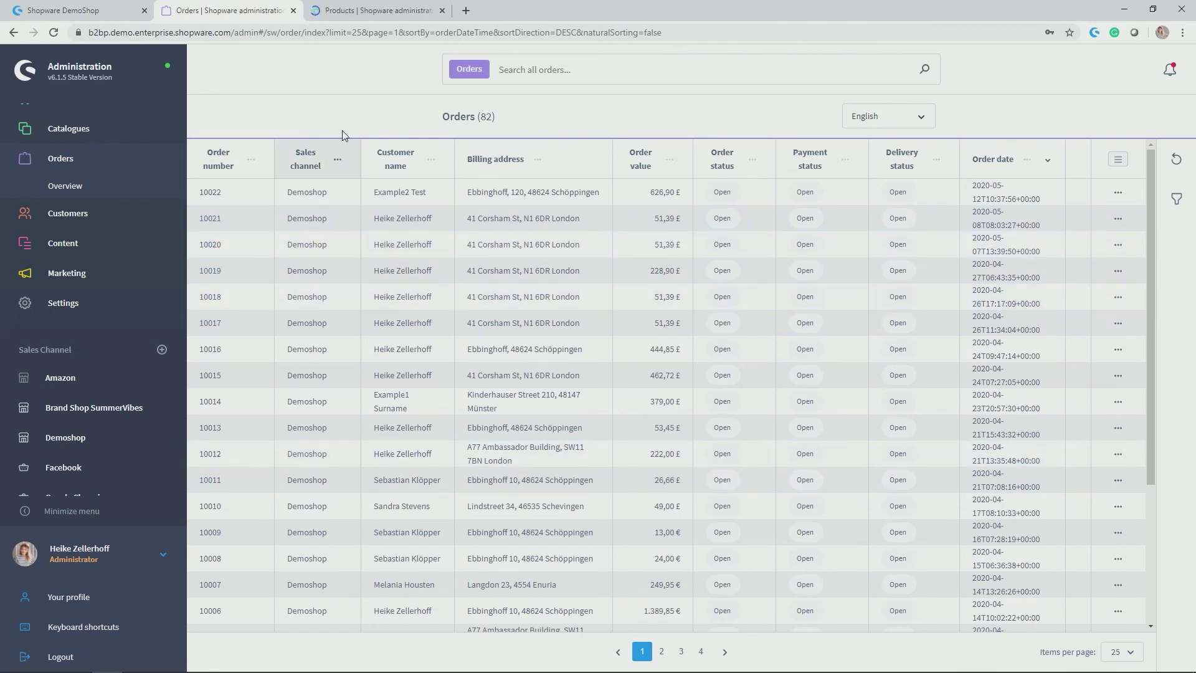
click(353, 12)
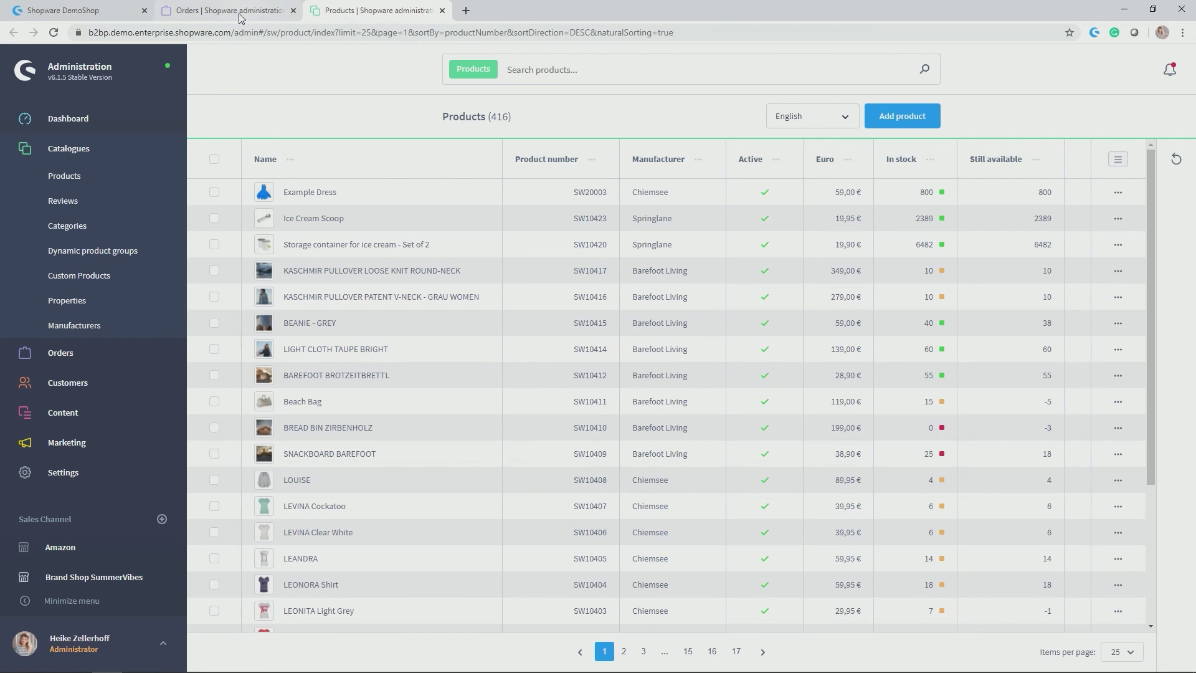
click(190, 10)
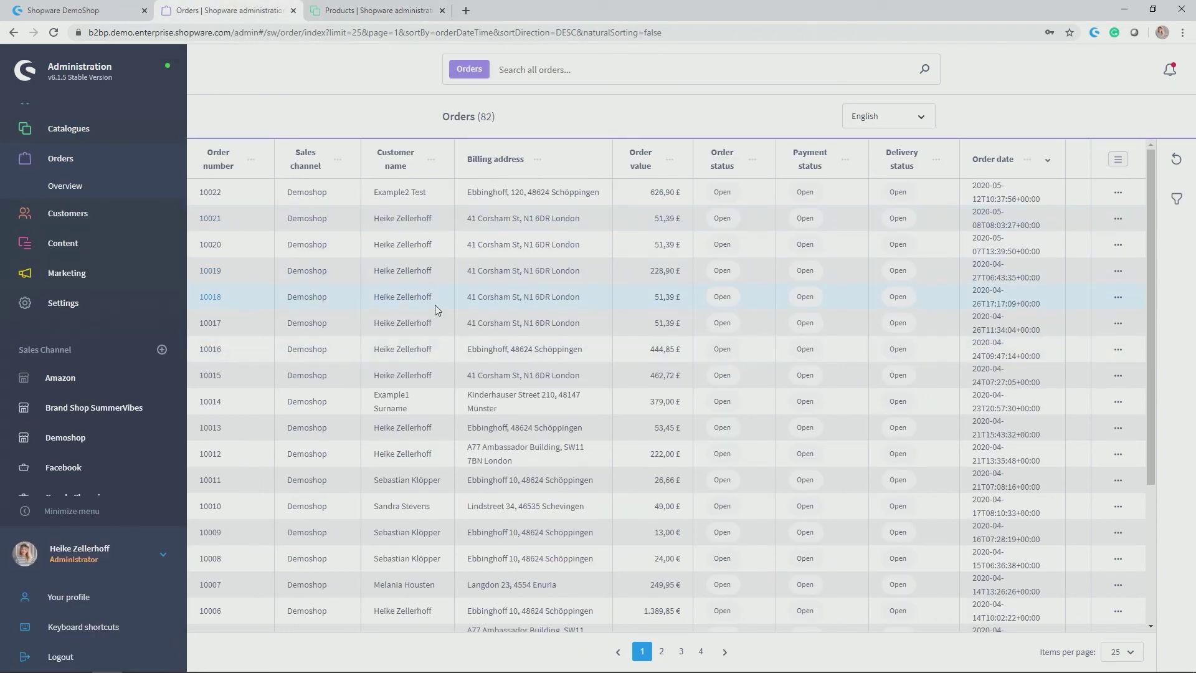
click(372, 8)
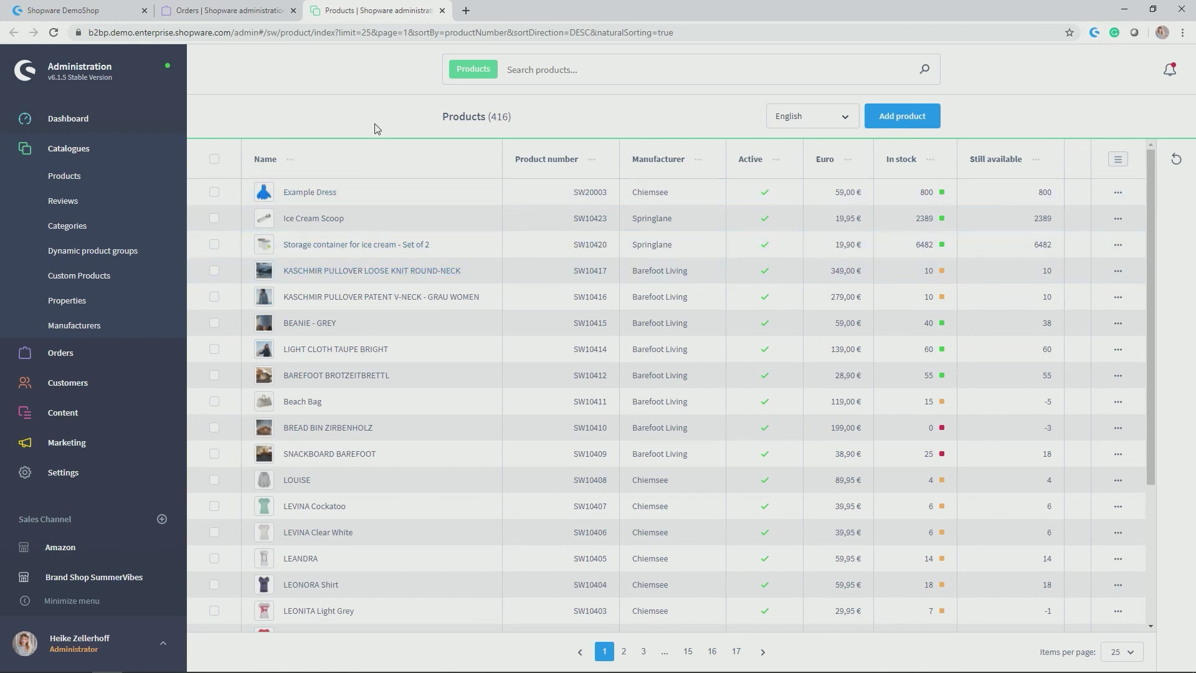
middle_click(358, 12)
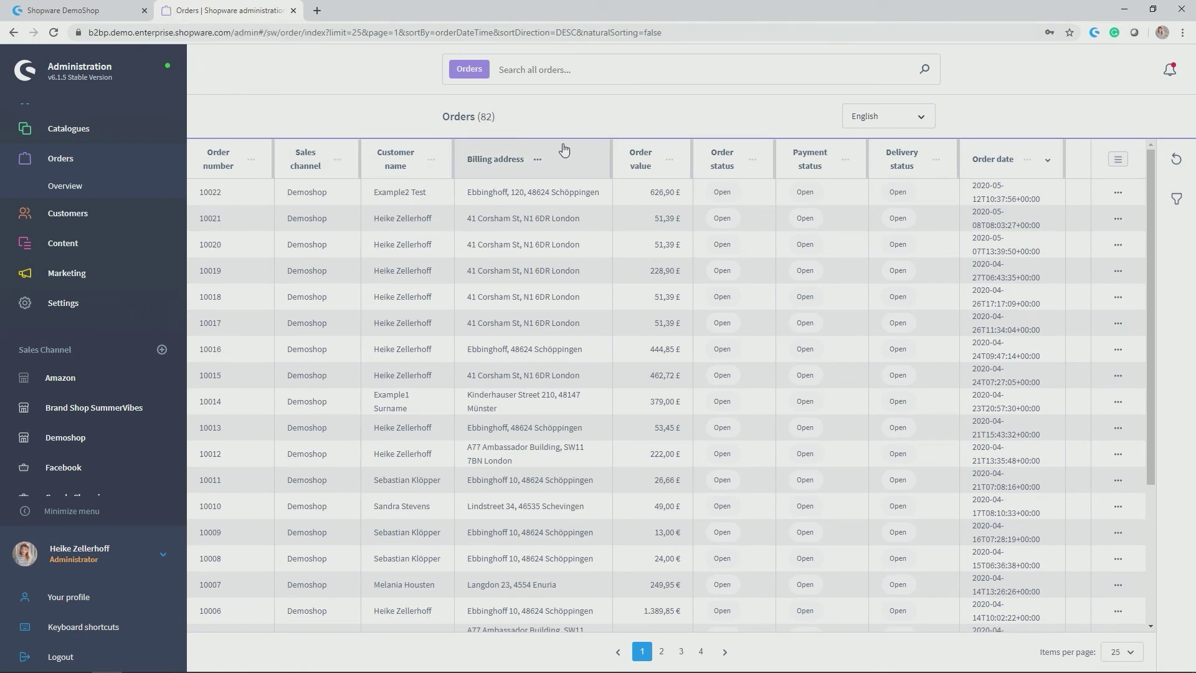
click(583, 65)
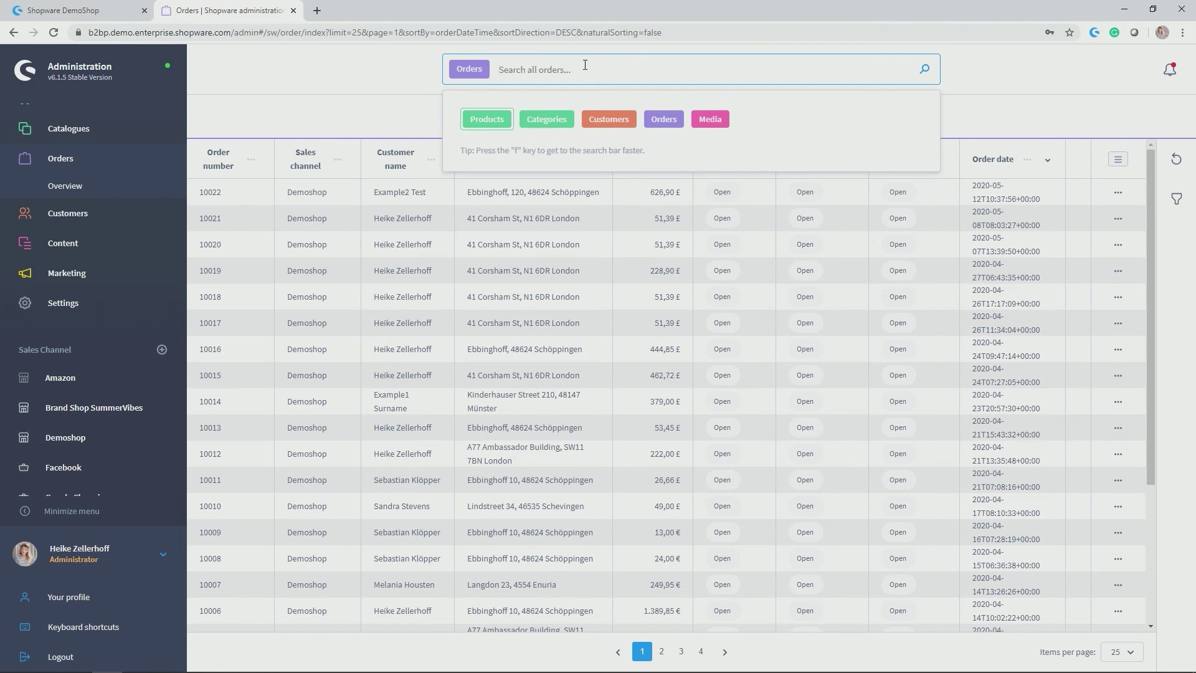
Remove the Orders filter from the search and go to the Dashboard
key(BackSpace)
scroll(106, 408, up, 1)
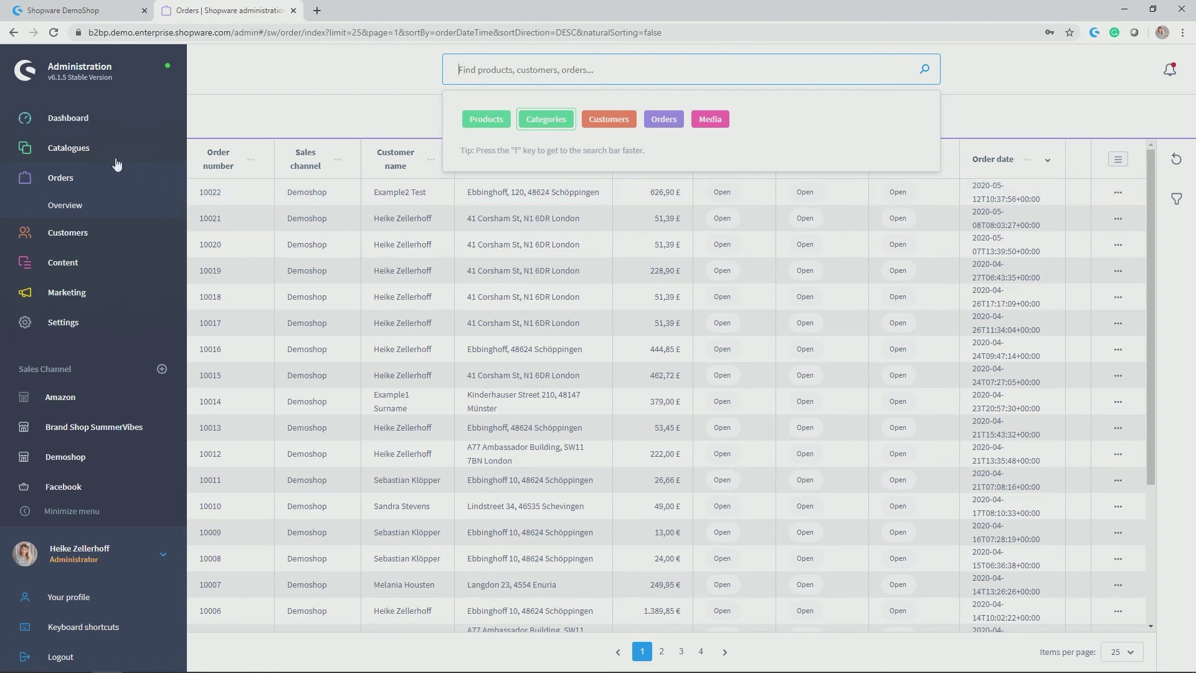
click(112, 122)
Search for 'Ex', clear the term, and reopen the search to show all module filters
click(515, 66)
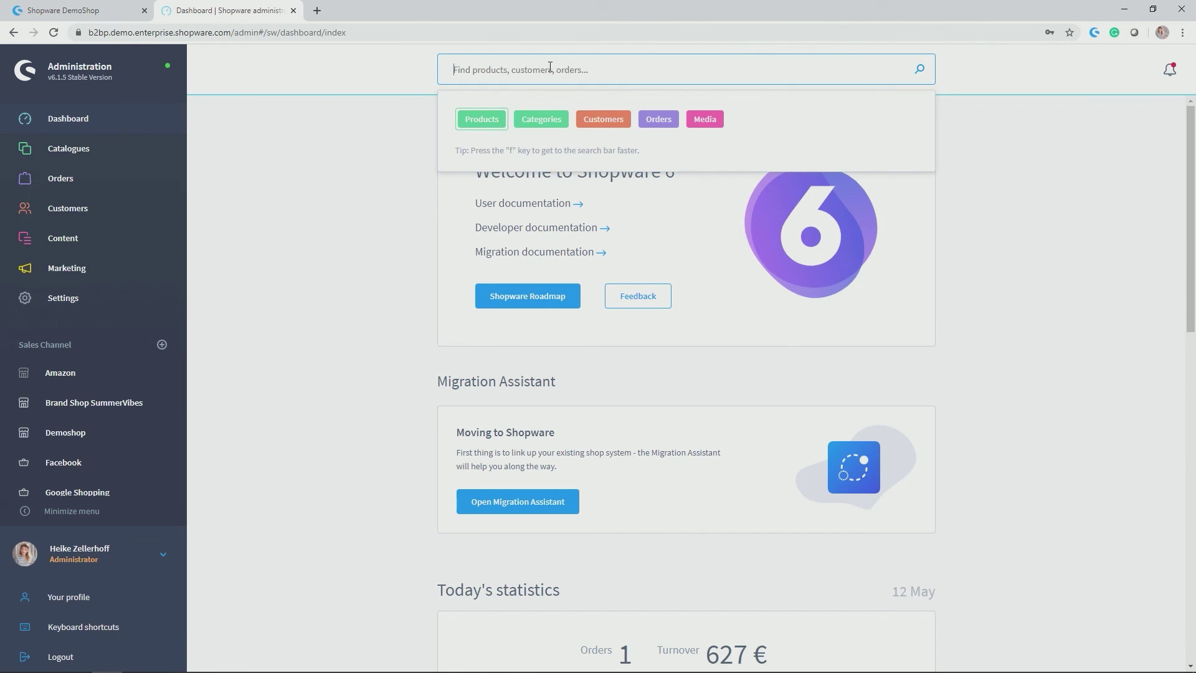
text(Example)
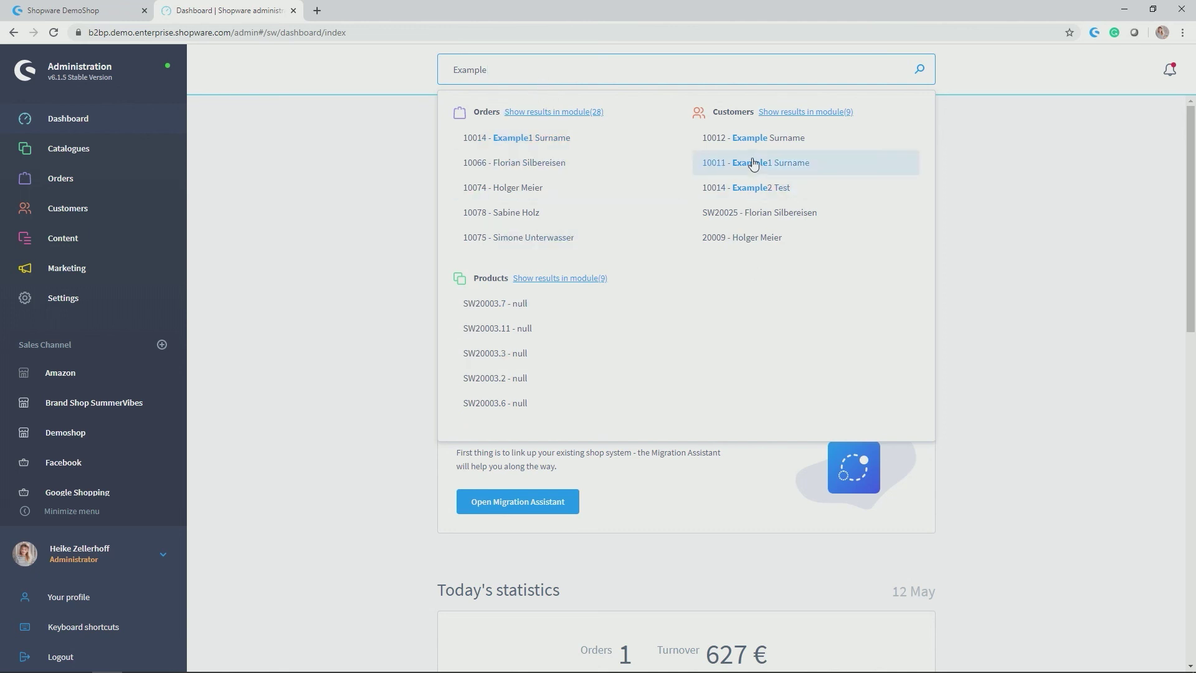
key(BackSpace)
key(BackSpace)
key(BackSpace)
key(BackSpace)
key(BackSpace)
key(BackSpace)
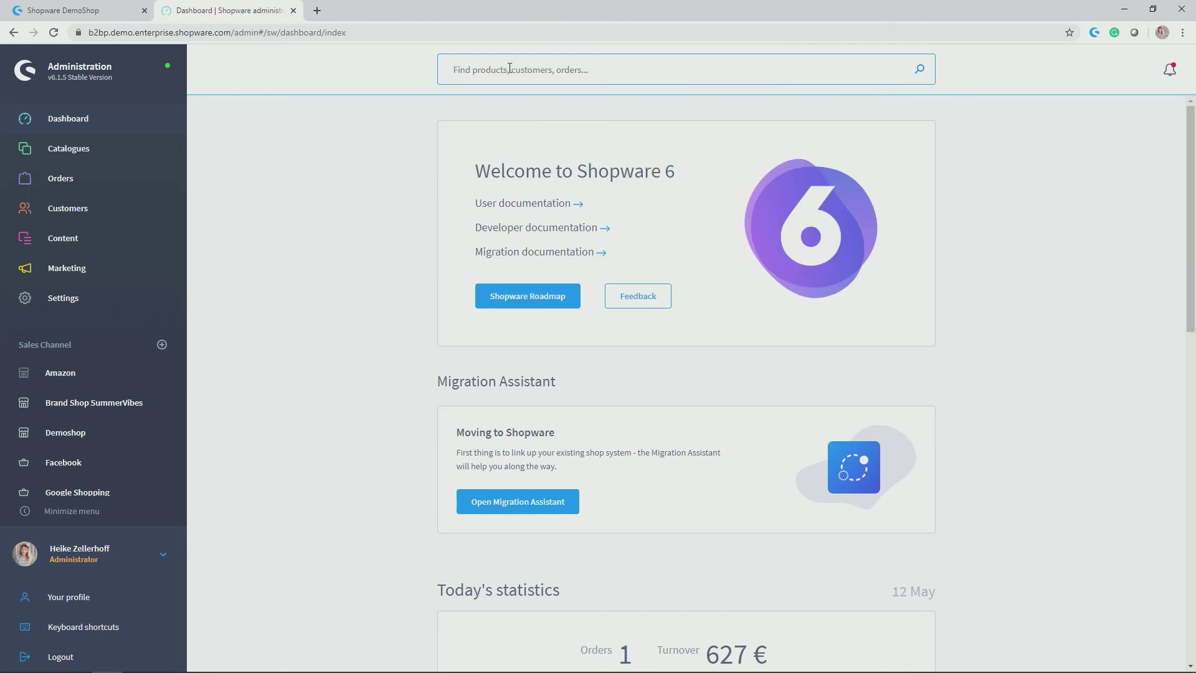
click(466, 74)
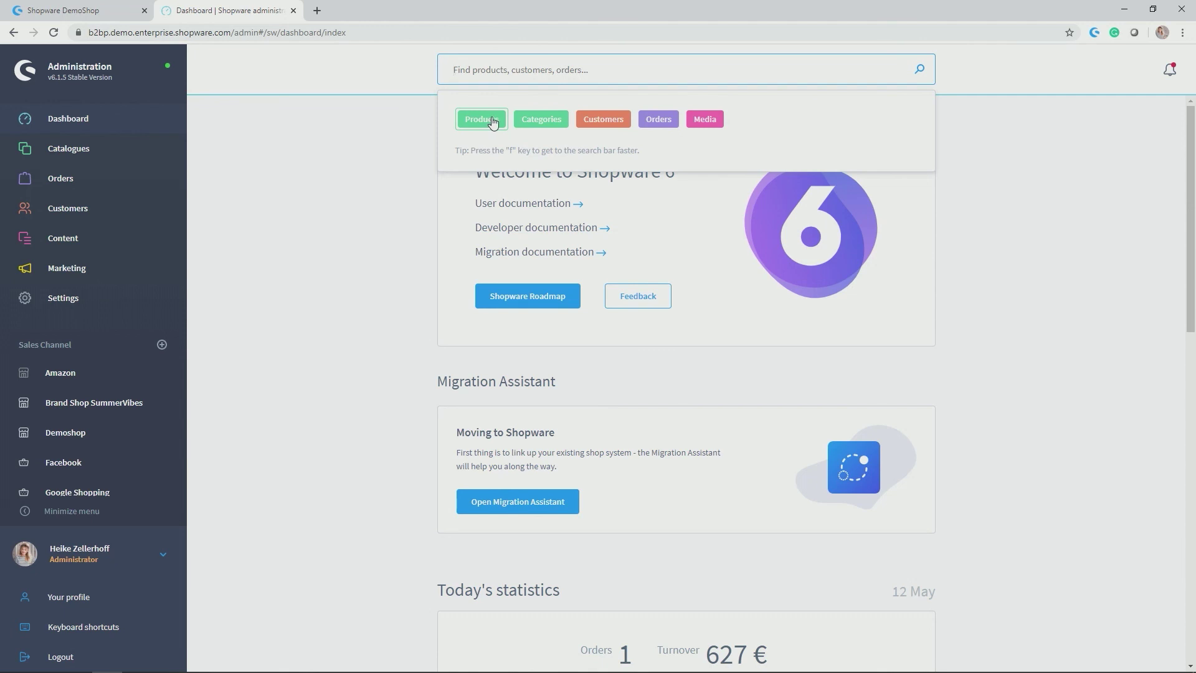
Restrict the global search to Customers and search for 'Exa'
click(600, 120)
click(560, 67)
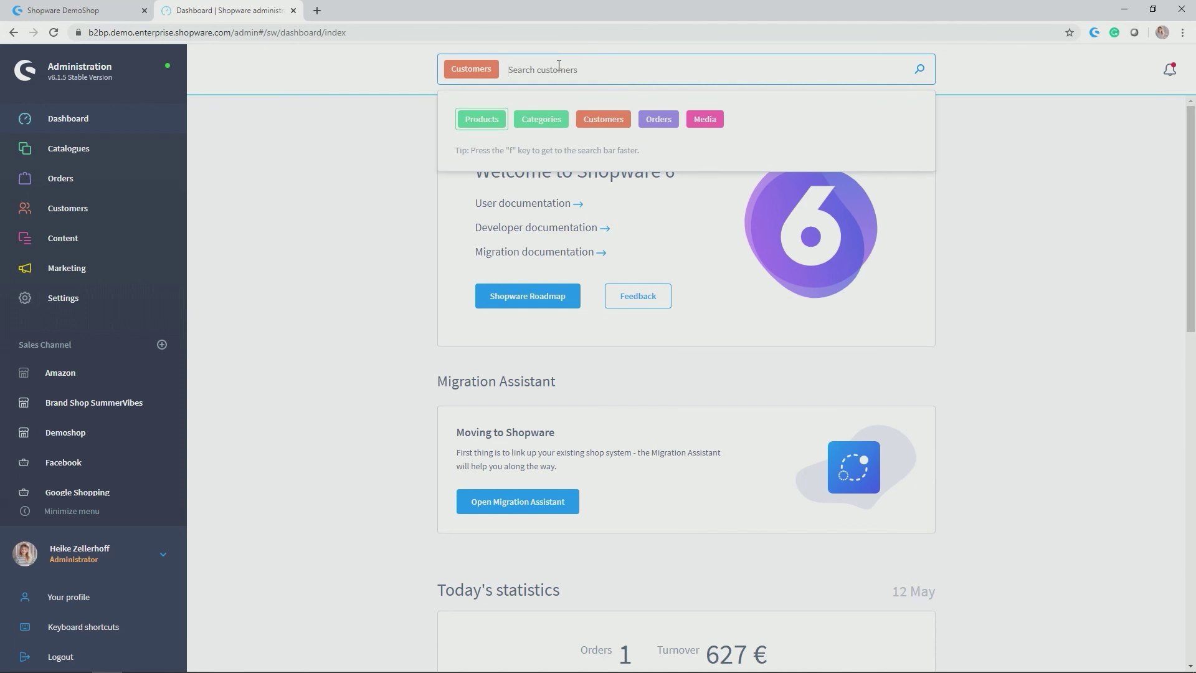
text(Example)
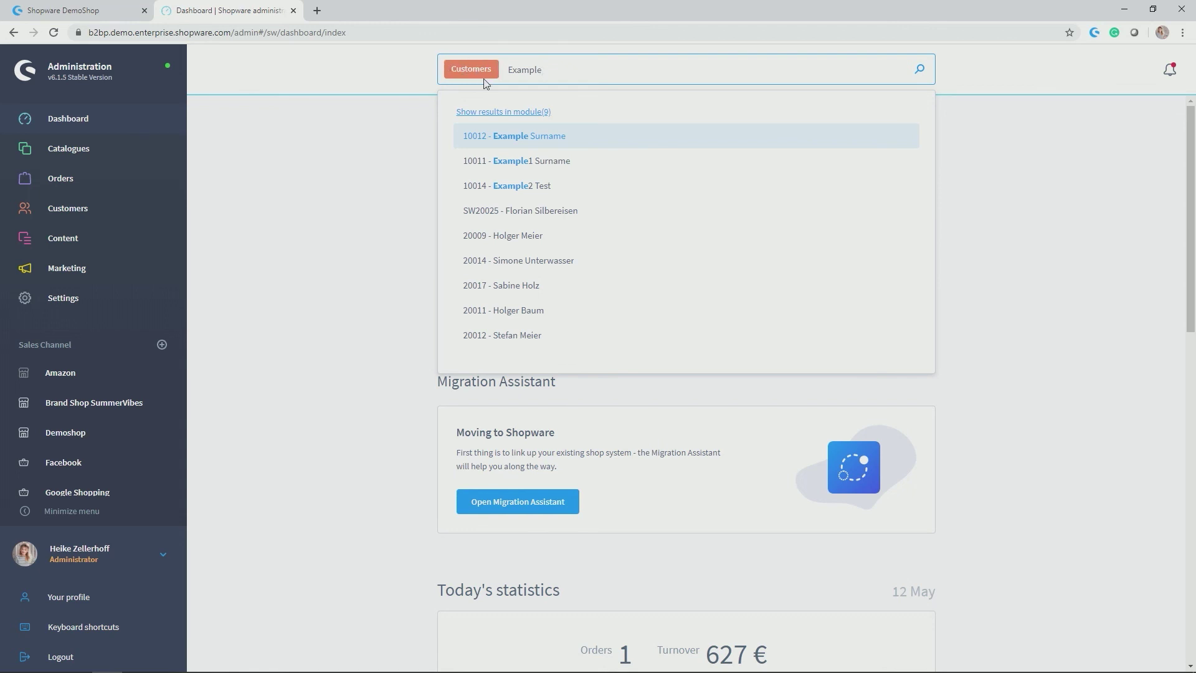
Dismiss the customer search results by clicking an empty area of the dashboard
click(373, 180)
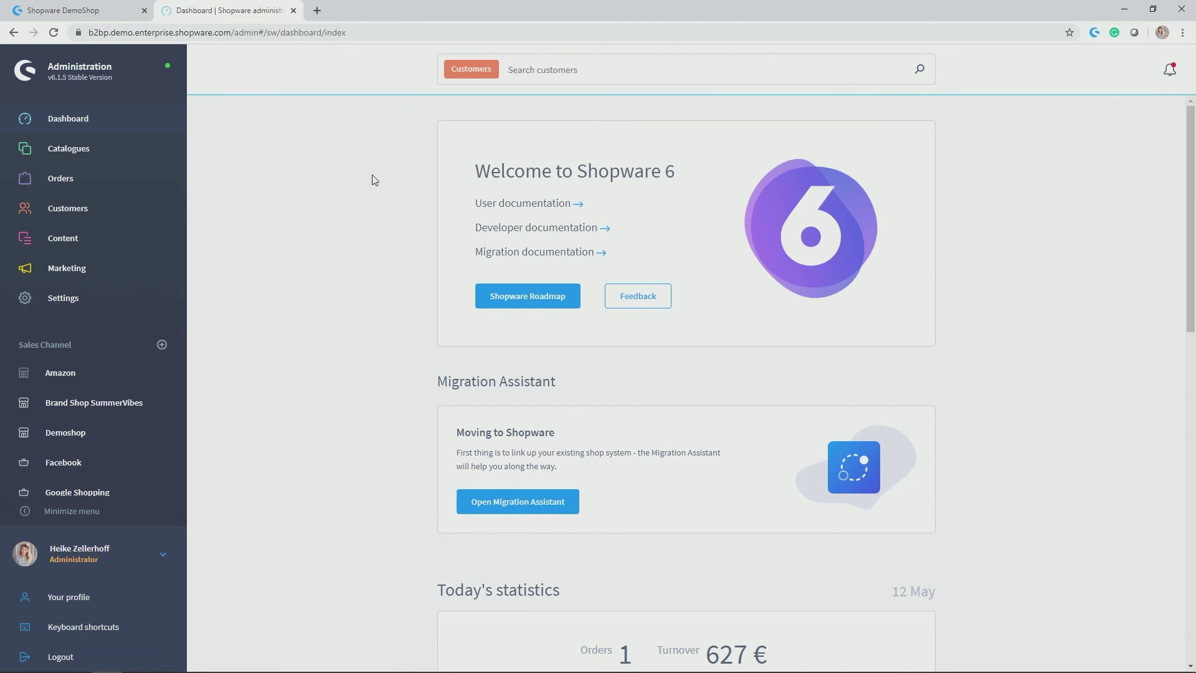